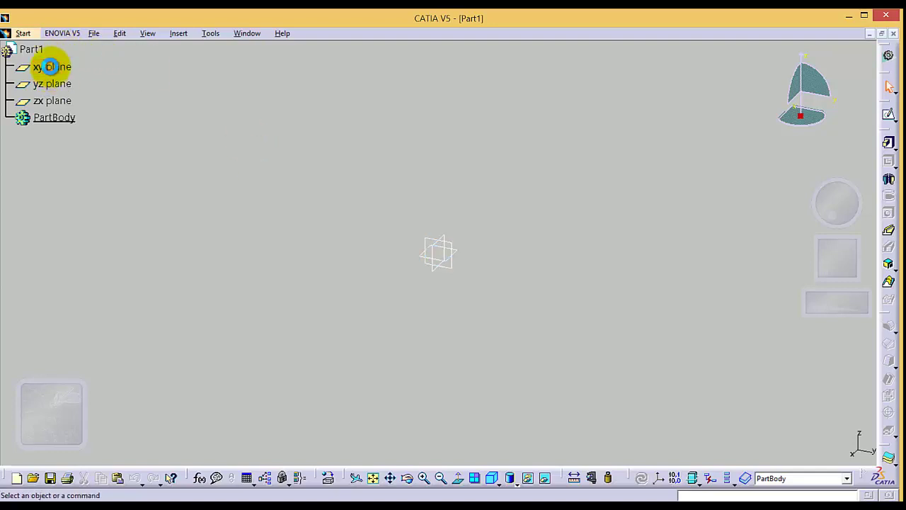
Step: Sketch a centered rectangle about 177 mm tall on the xy plane, with its center on the origin
left_click(52, 67)
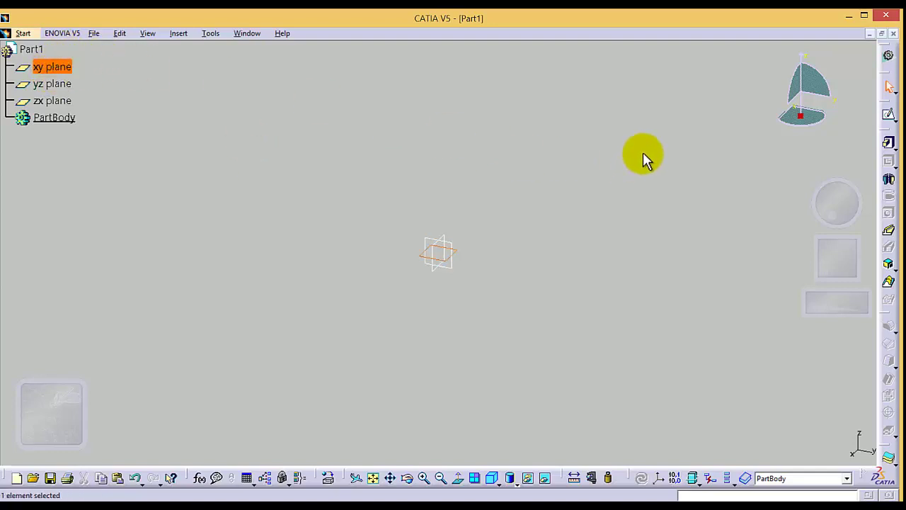
left_click(888, 115)
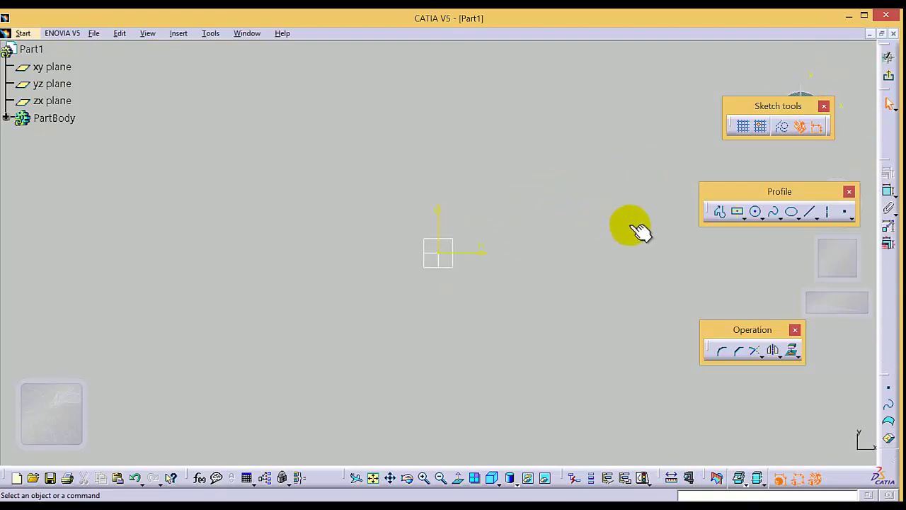
left_click(744, 217)
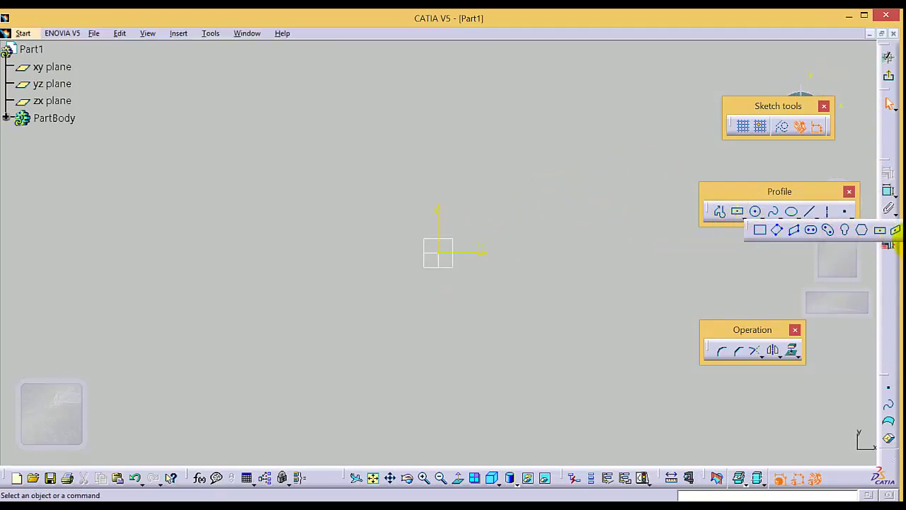
left_click(881, 229)
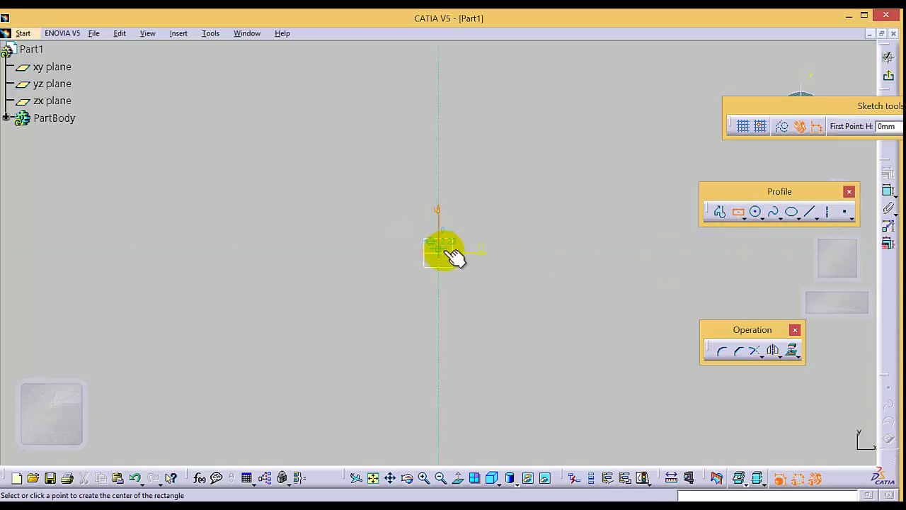
left_click(439, 249)
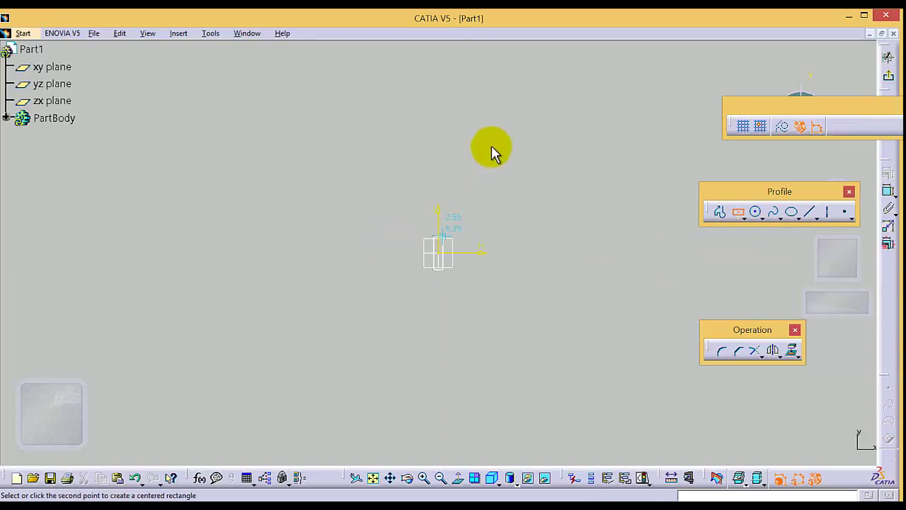
left_click(510, 96)
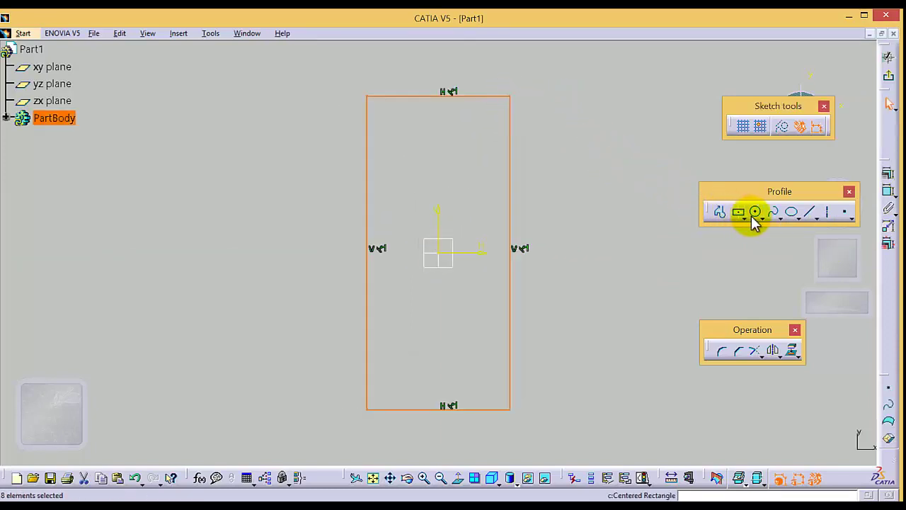
left_click(544, 207)
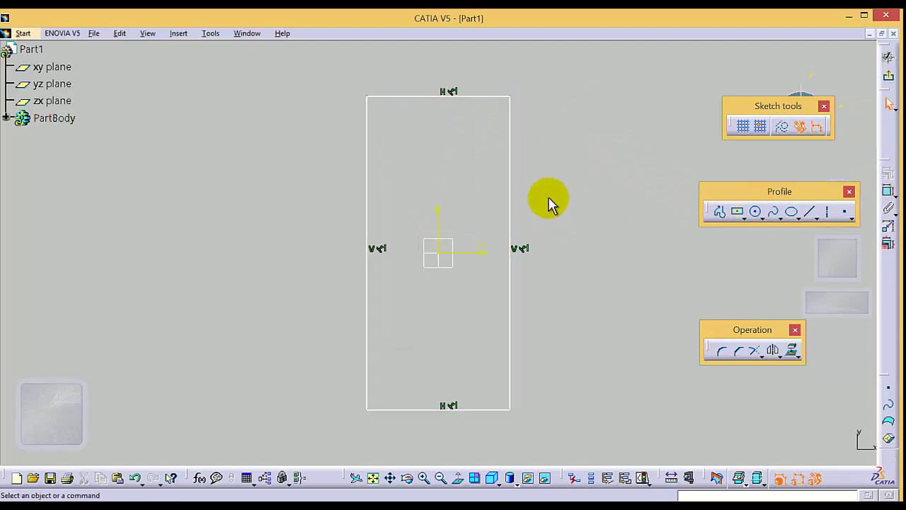
Step: Dimension the rectangle's vertical side and set its length to 90 mm
left_click(367, 193)
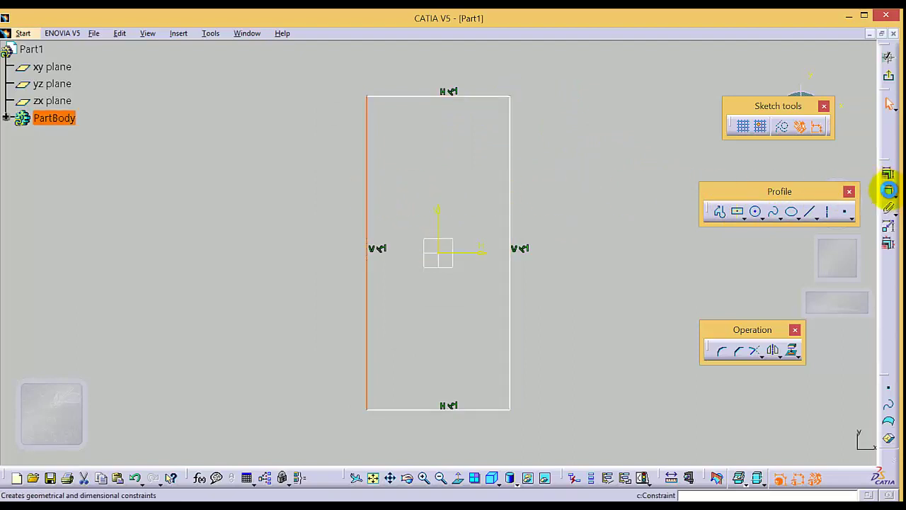
left_click(888, 190)
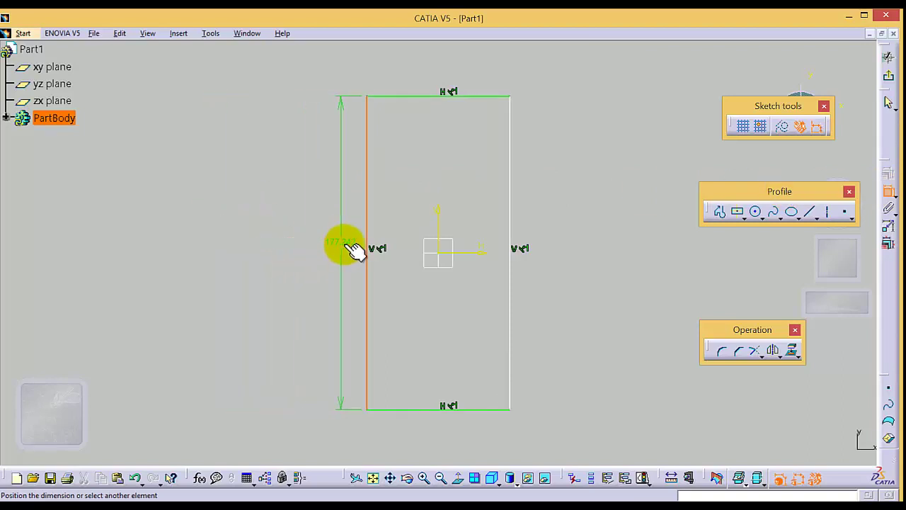
left_click(269, 245)
double_click(266, 244)
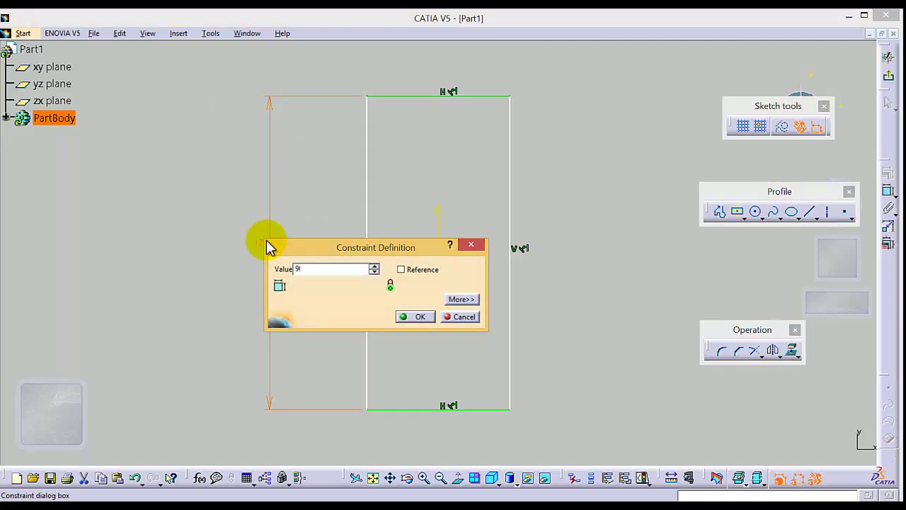
key("Return")
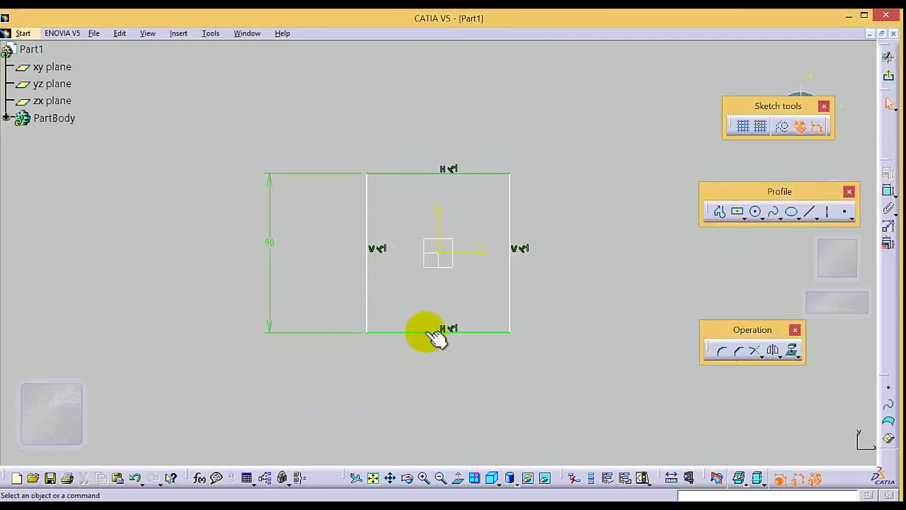
Step: Dimension the rectangle's lower edge, set its width to 50 mm, and exit the sketch
left_click(425, 332)
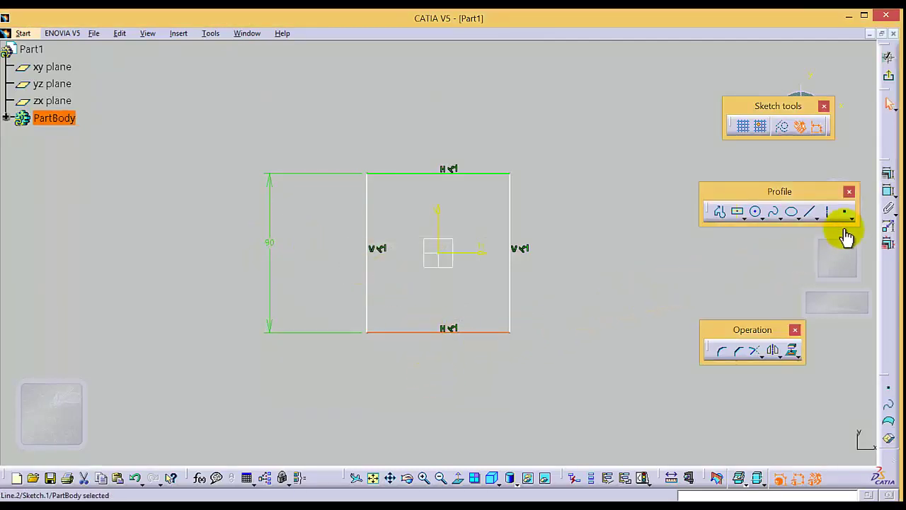
left_click(890, 201)
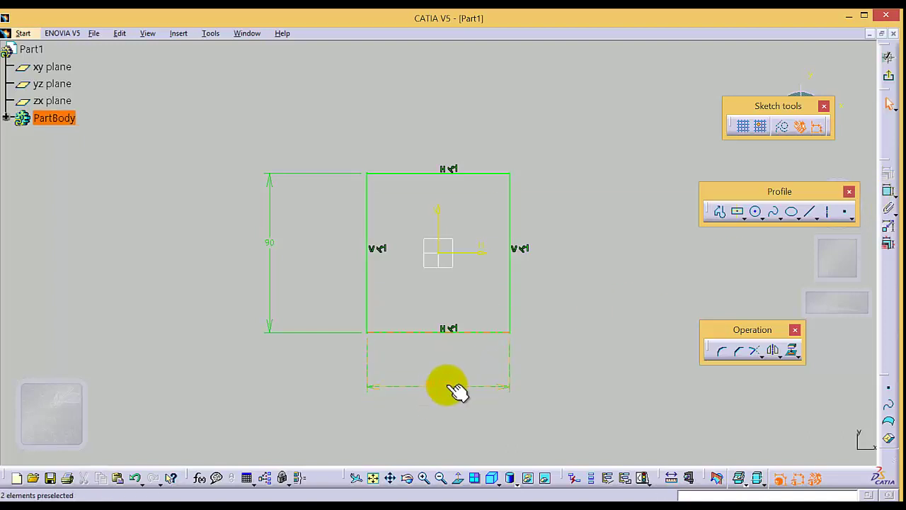
left_click(438, 386)
double_click(439, 386)
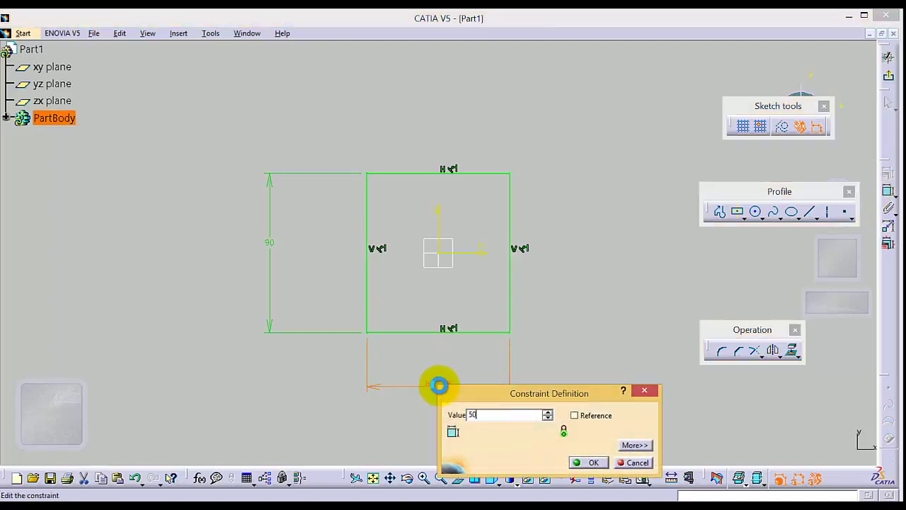
key("Return")
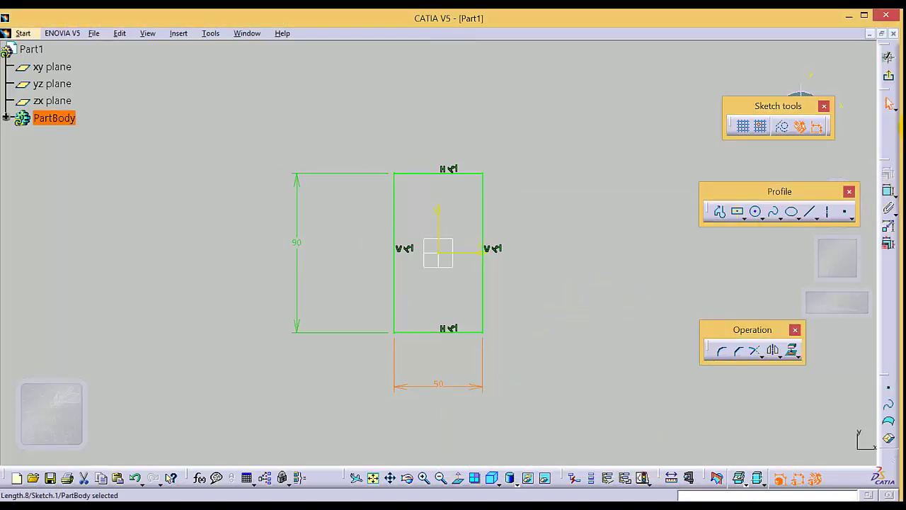
left_click(890, 78)
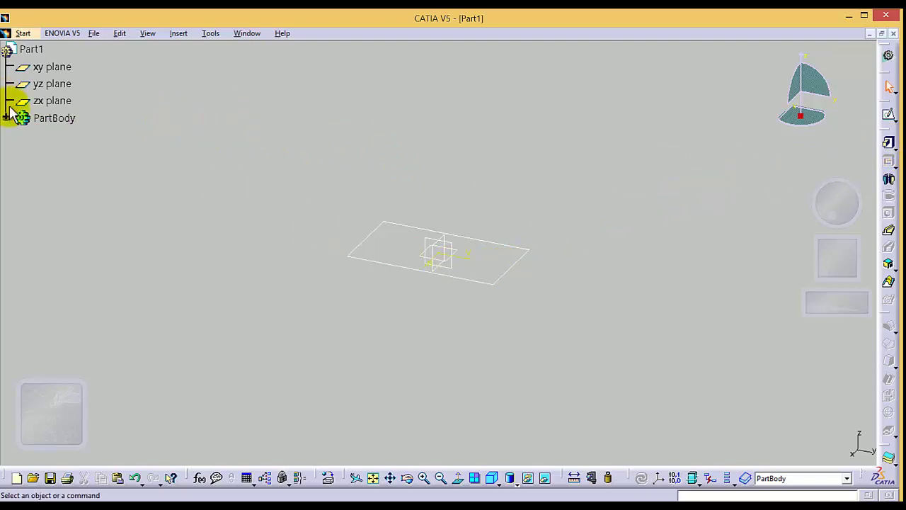
Step: Pad the rectangle sketch upward into a thin plate using a dimension limit
left_click(60, 133)
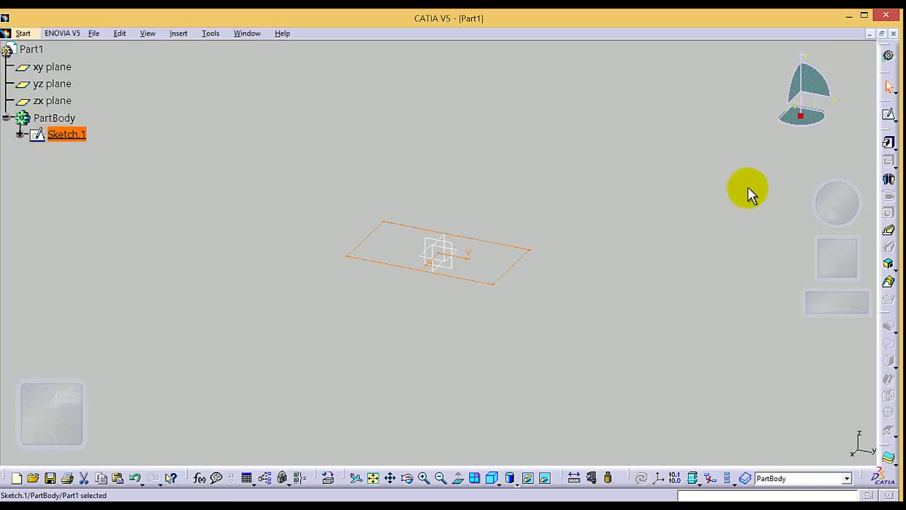
left_click(889, 145)
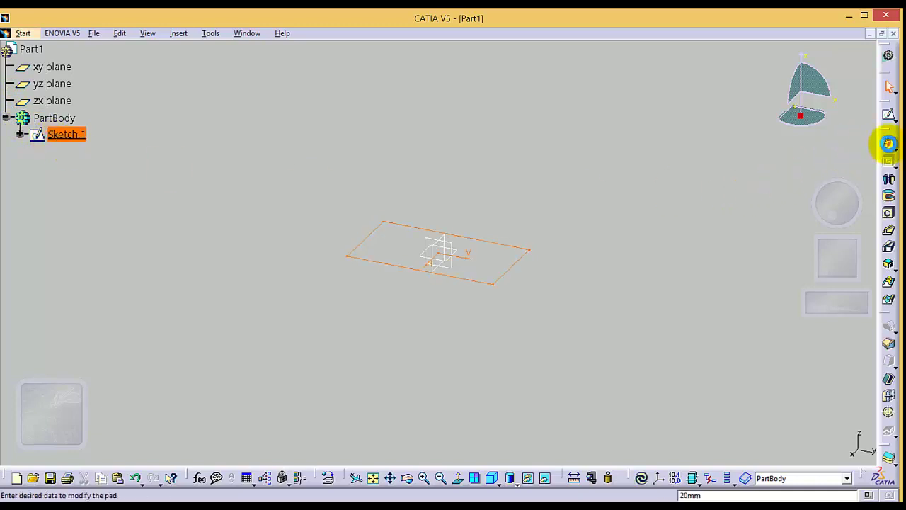
left_click_drag(775, 253, 758, 212)
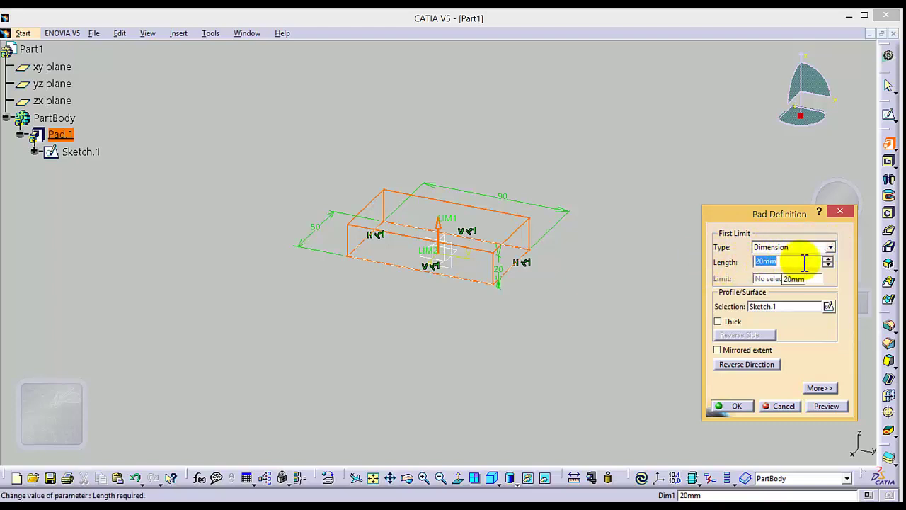
key("Return")
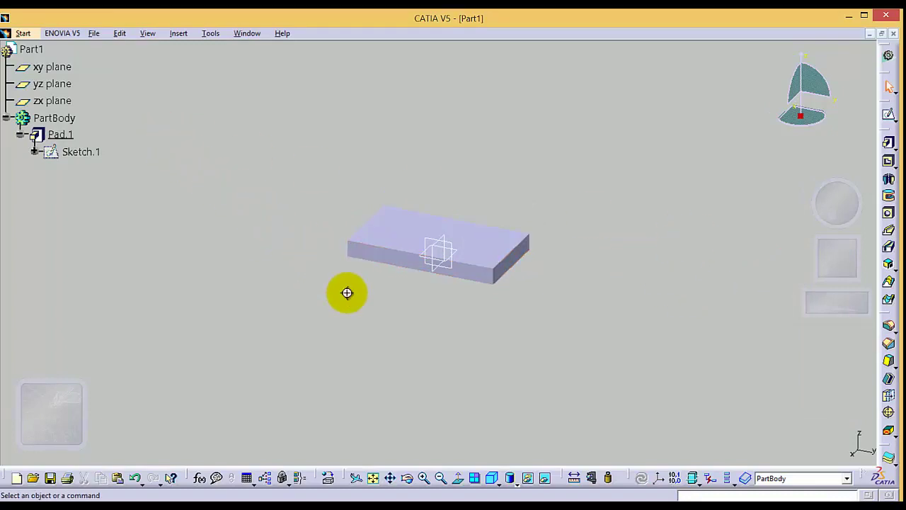
Step: Start a new sketch on the plate's short end face
middle_click_drag(347, 292, 383, 285)
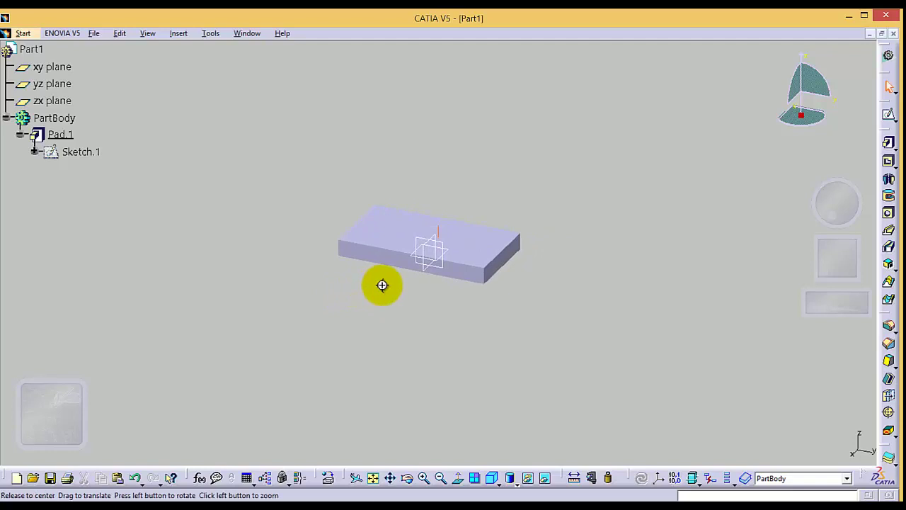
middle_click_drag(382, 290, 546, 291)
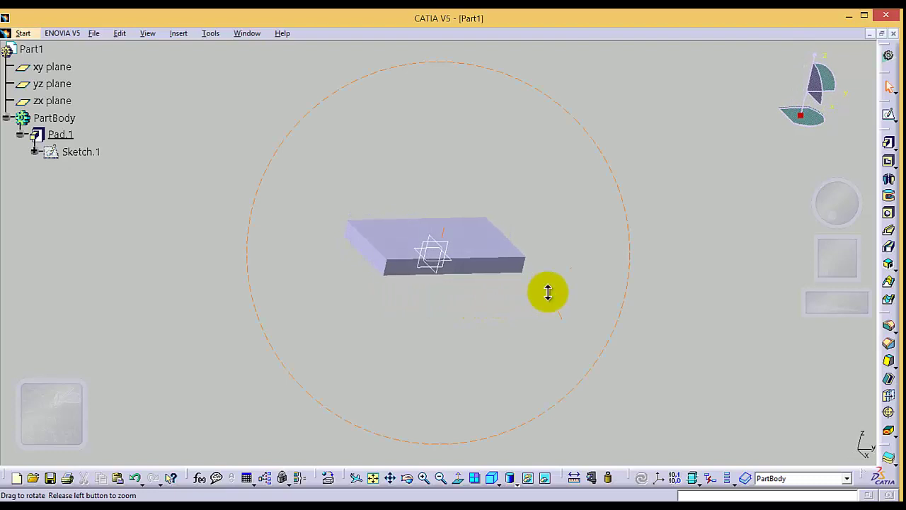
left_click(492, 477)
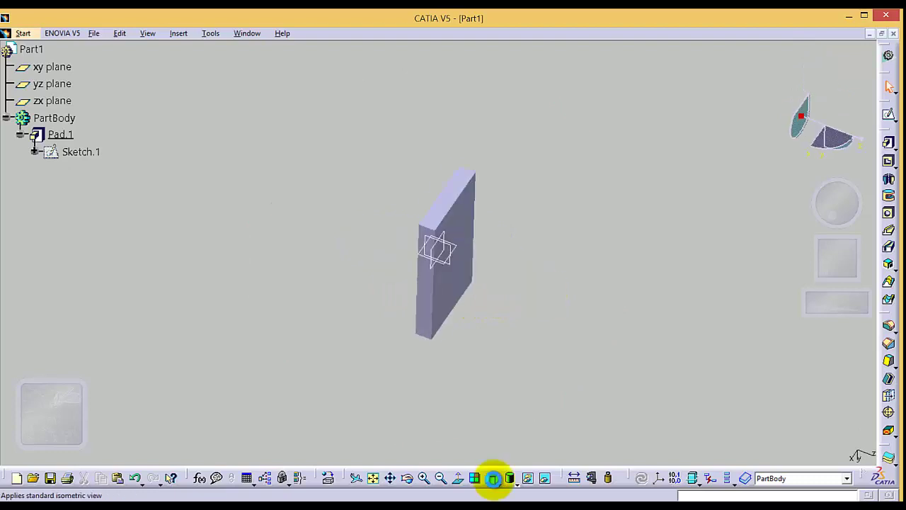
left_click(409, 479)
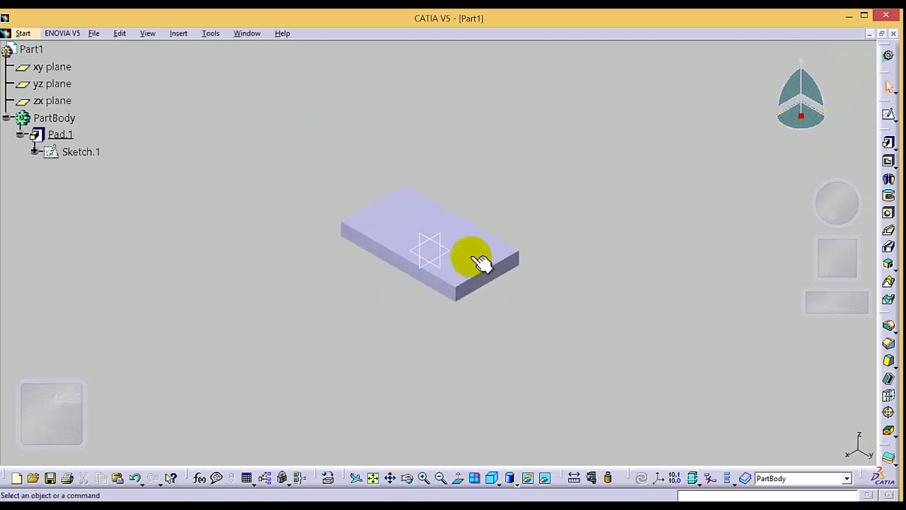
left_click(409, 480)
left_click_drag(410, 347, 621, 241)
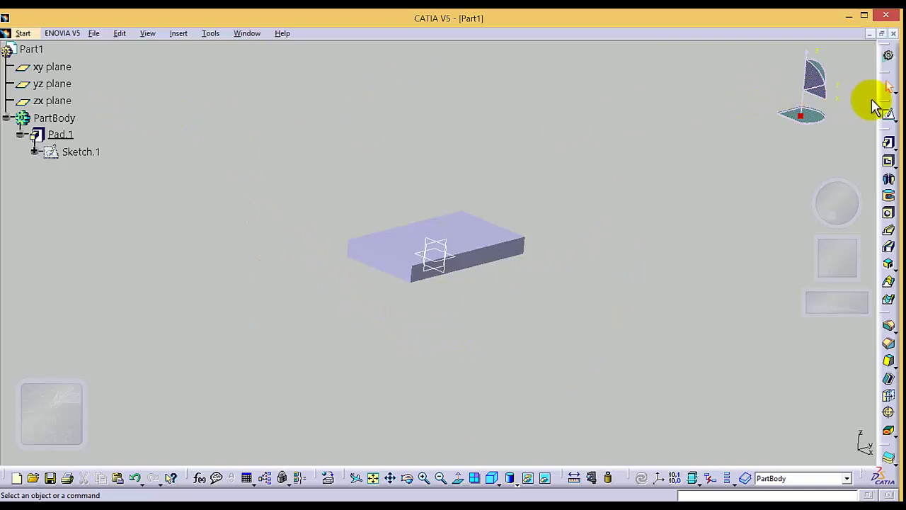
left_click(890, 118)
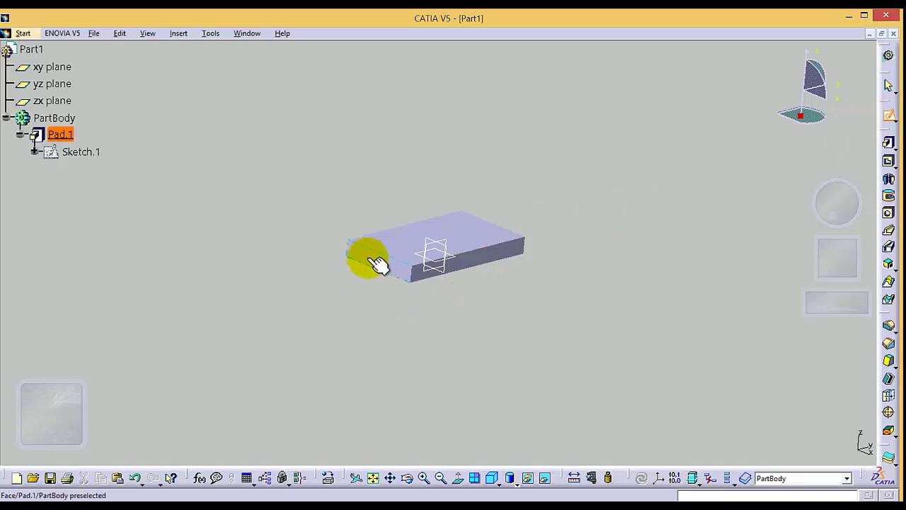
left_click(376, 260)
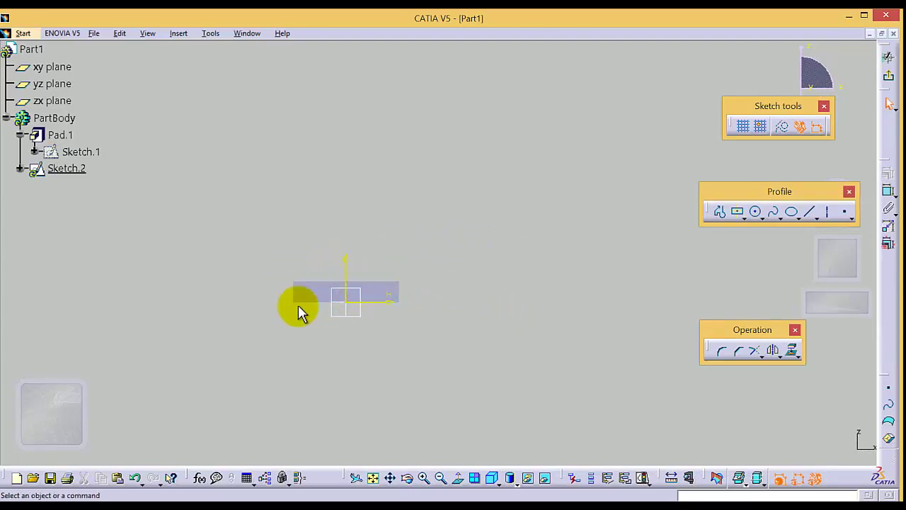
Step: Draw a closed stepped profile about 51 mm wide and 56 mm tall on the plate's upper edge, with its notch at the upper right
left_click(719, 211)
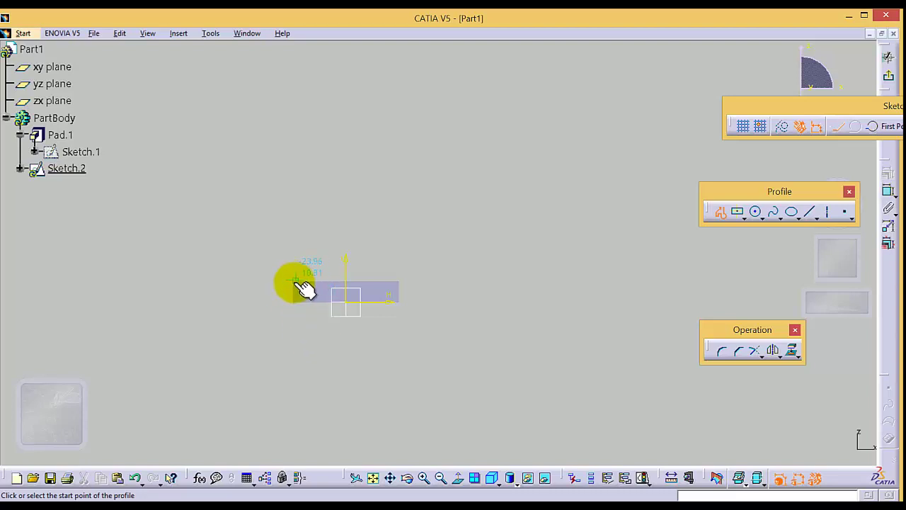
left_click(294, 282)
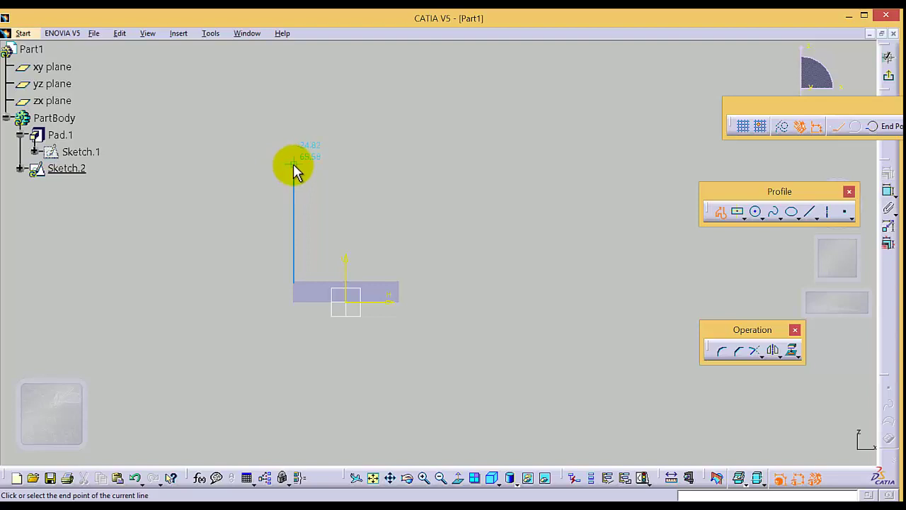
left_click(294, 163)
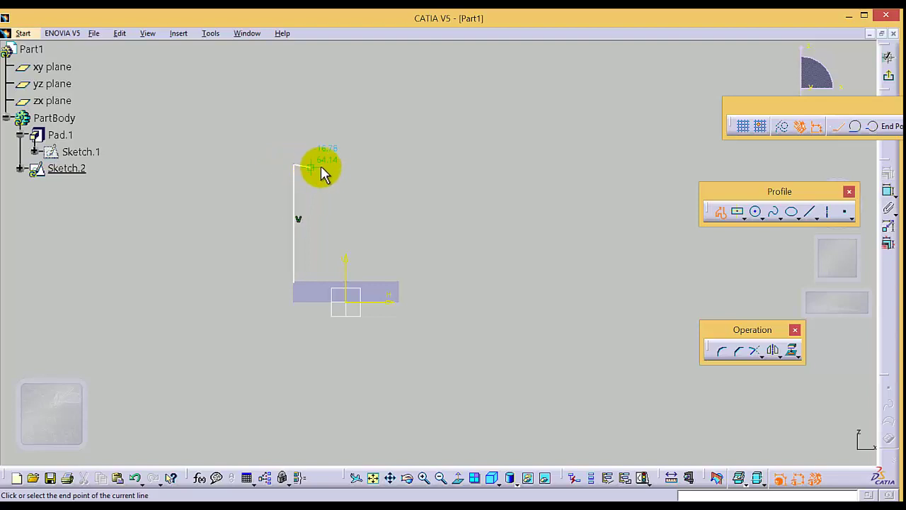
left_click(362, 164)
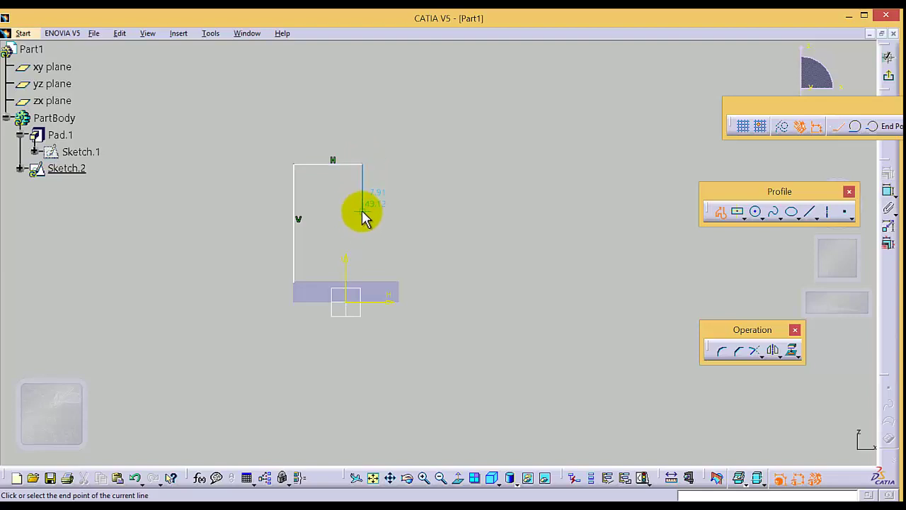
left_click(362, 211)
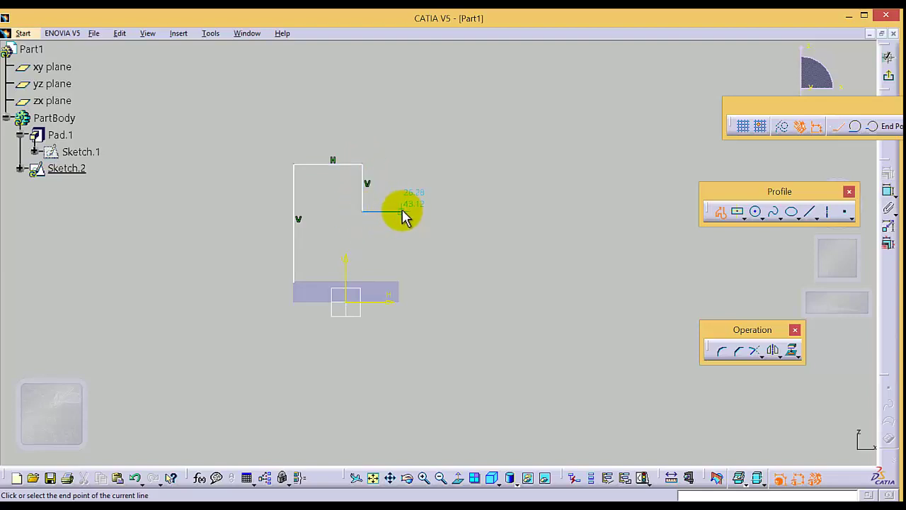
left_click(401, 211)
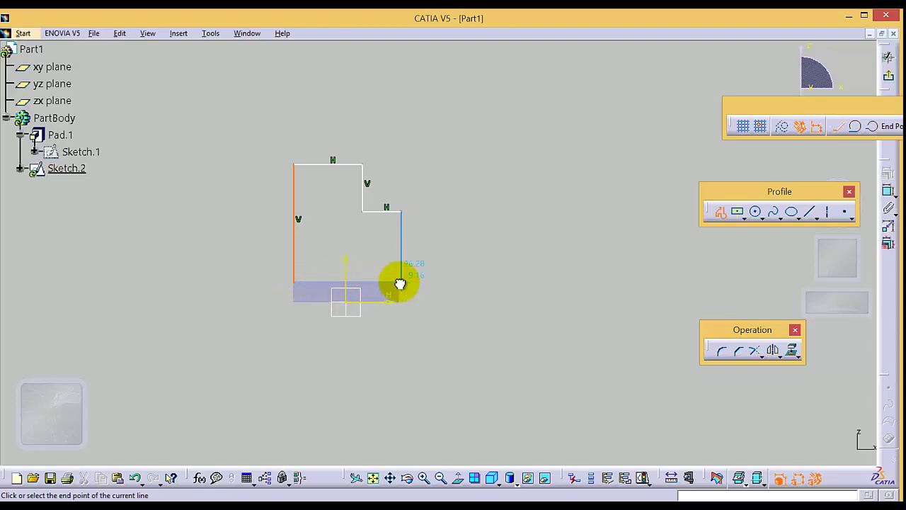
left_click(401, 284)
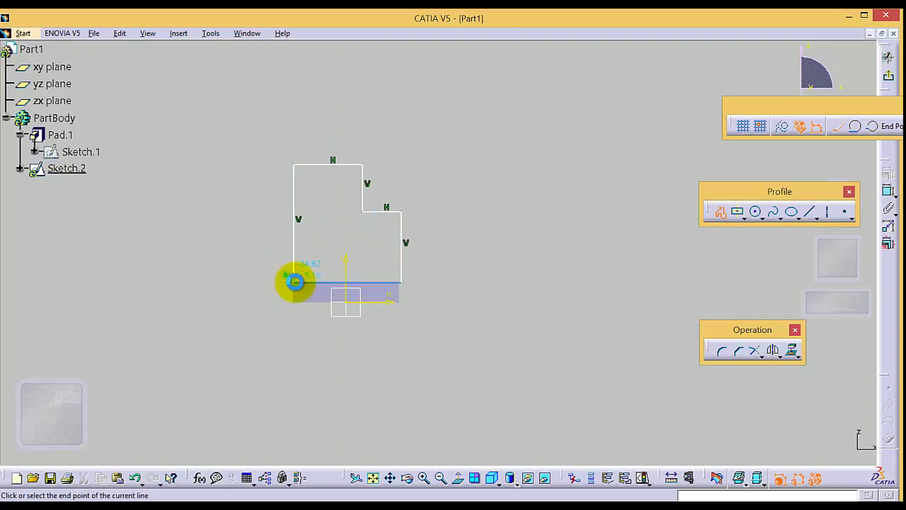
left_click(295, 282)
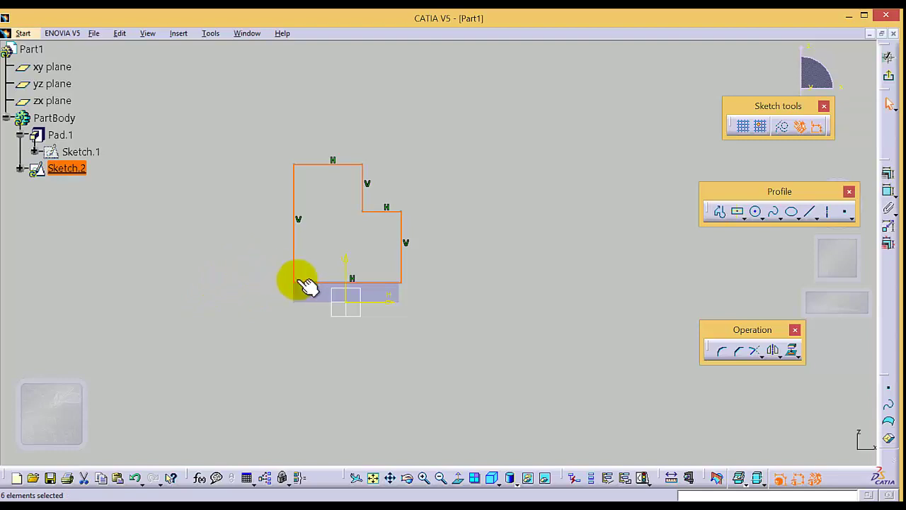
Step: Raise the profile's bottom edge above the plate and make its lower-left corner coincident with the plate's upper-left corner
left_click(290, 256)
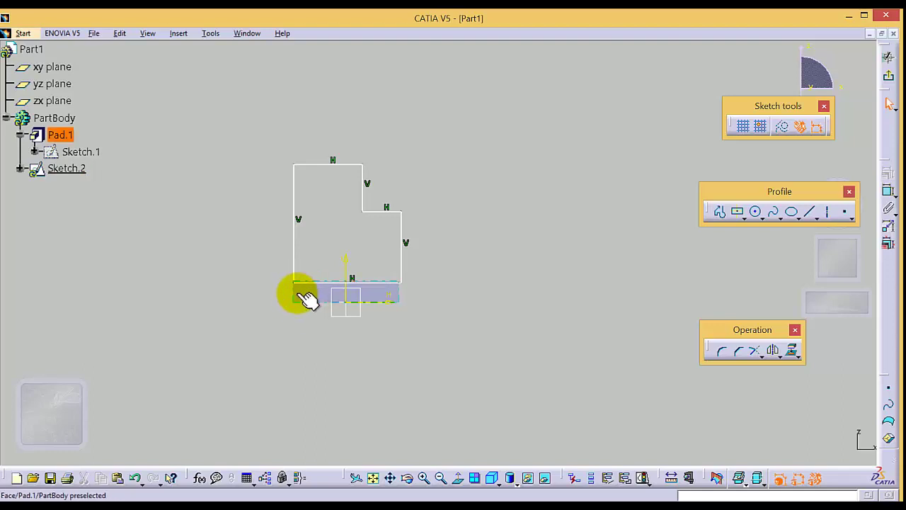
mouse_move(308, 283)
left_mouse_down()
mouse_move(310, 247)
mouse_move(293, 269)
mouse_move(314, 242)
mouse_move(303, 279)
mouse_move(315, 245)
mouse_move(312, 255)
left_mouse_up()
left_click(283, 257)
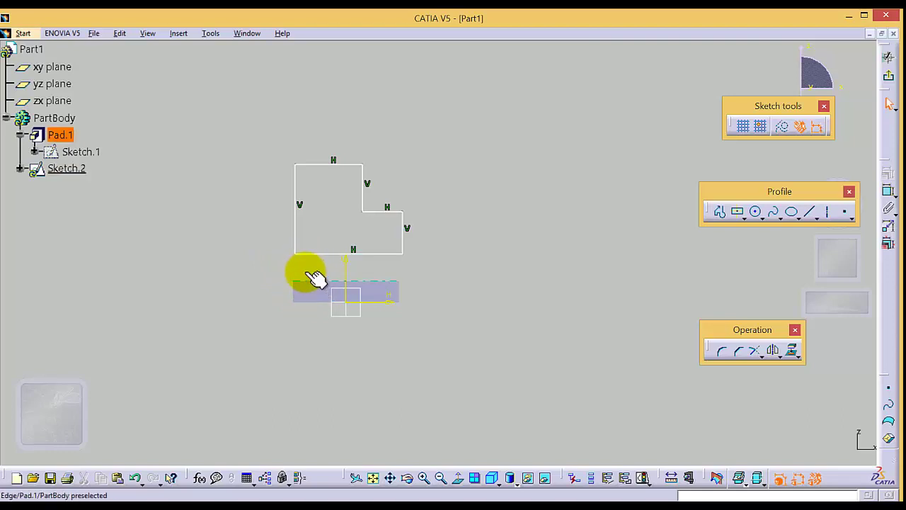
left_click(294, 253)
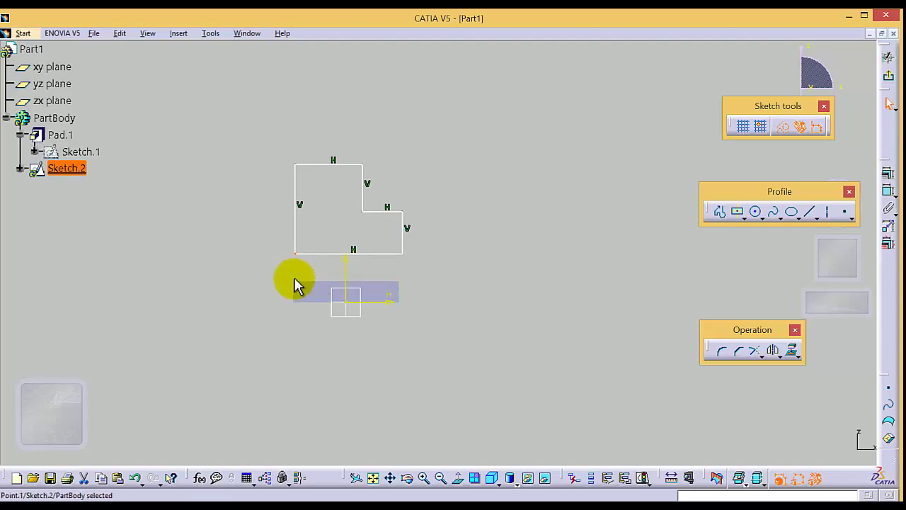
left_click(293, 280)
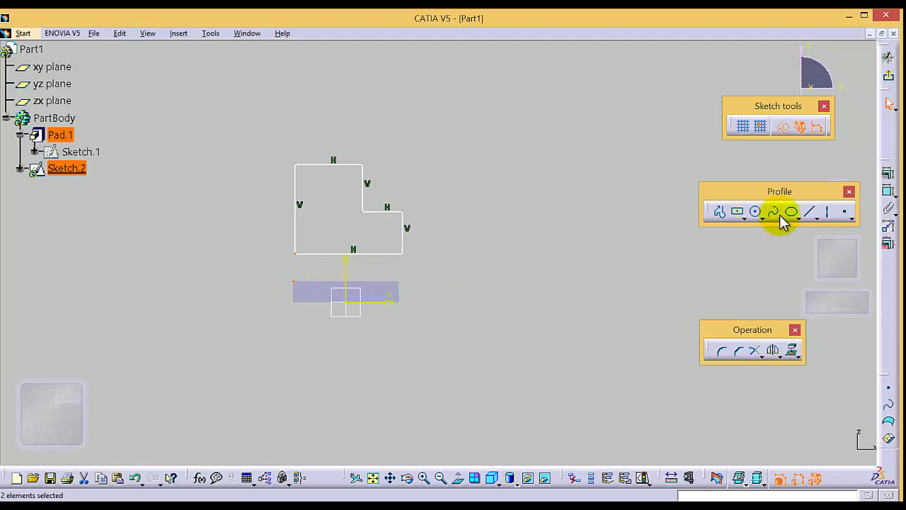
left_click(882, 172)
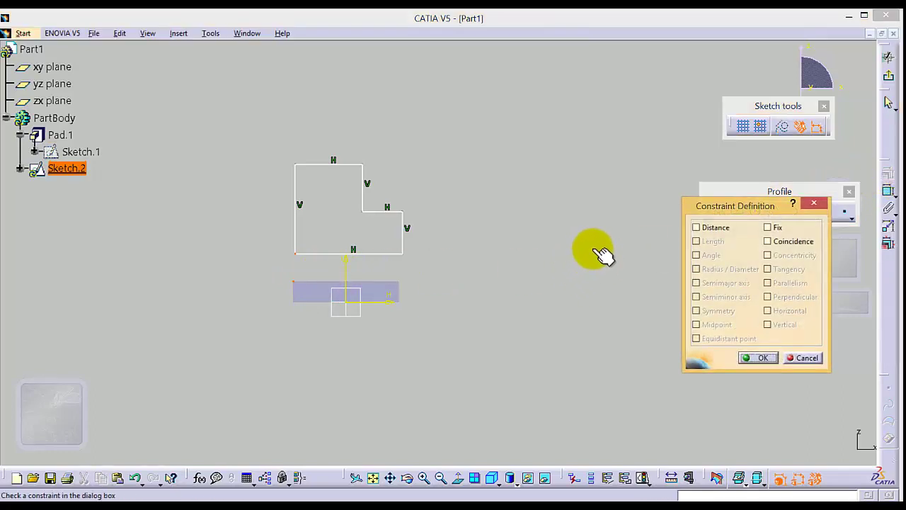
left_click(769, 242)
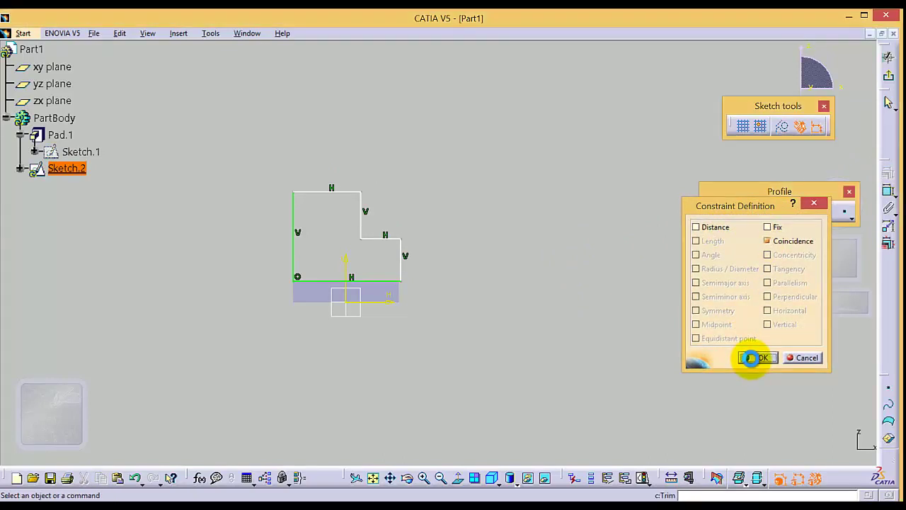
left_click(753, 357)
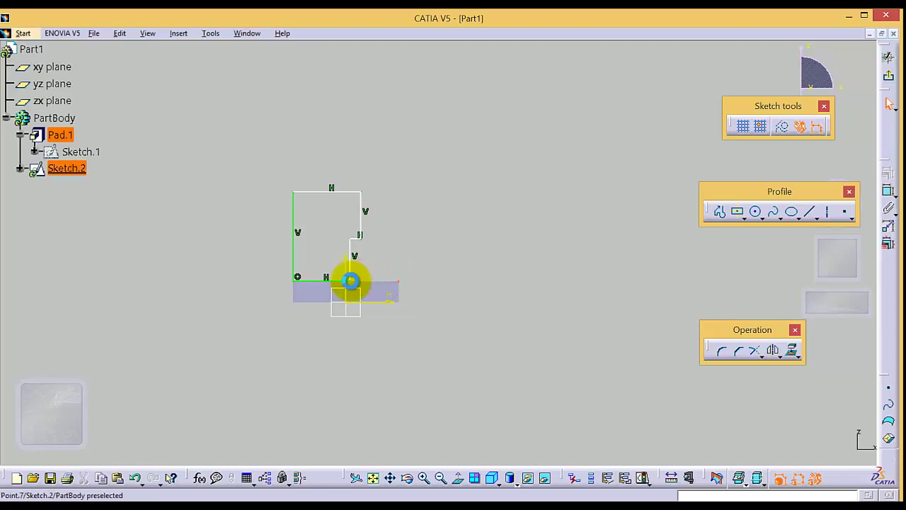
Step: Make the profile's lower-right corner coincident with the plate's upper-right corner, and move the upper vertical edge back inward to restore the step
left_click(350, 280)
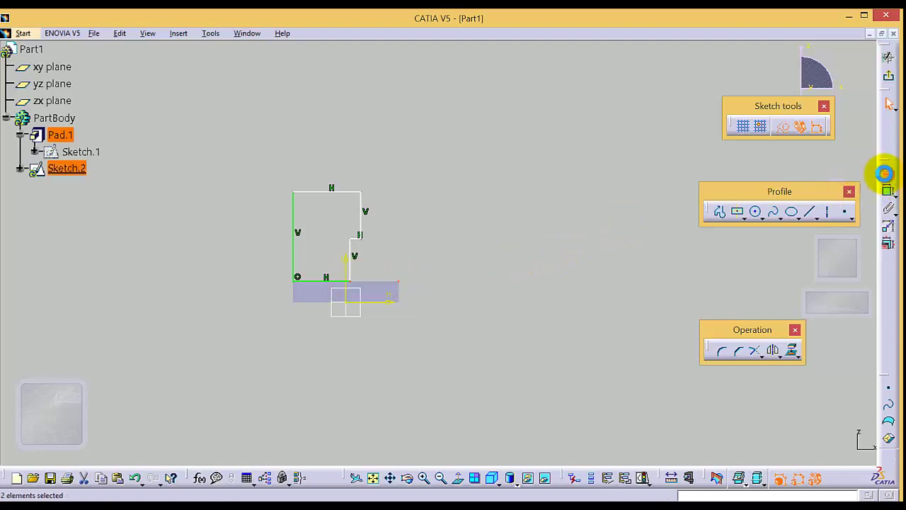
left_click(885, 174)
left_click(768, 241)
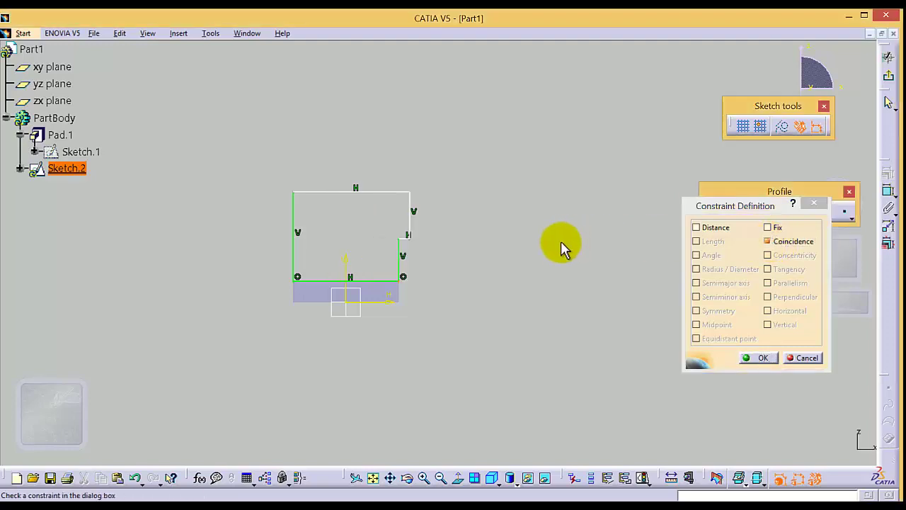
left_click(756, 358)
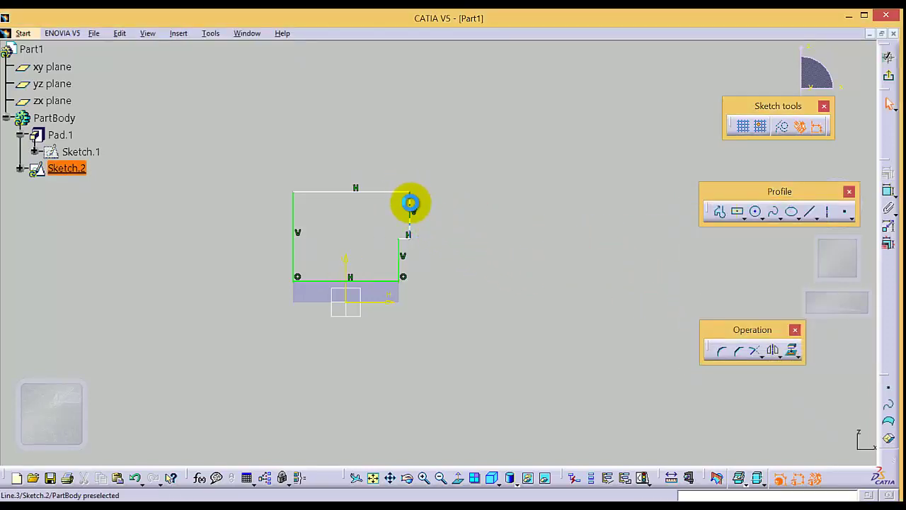
left_click_drag(409, 206, 362, 212)
left_click(444, 218)
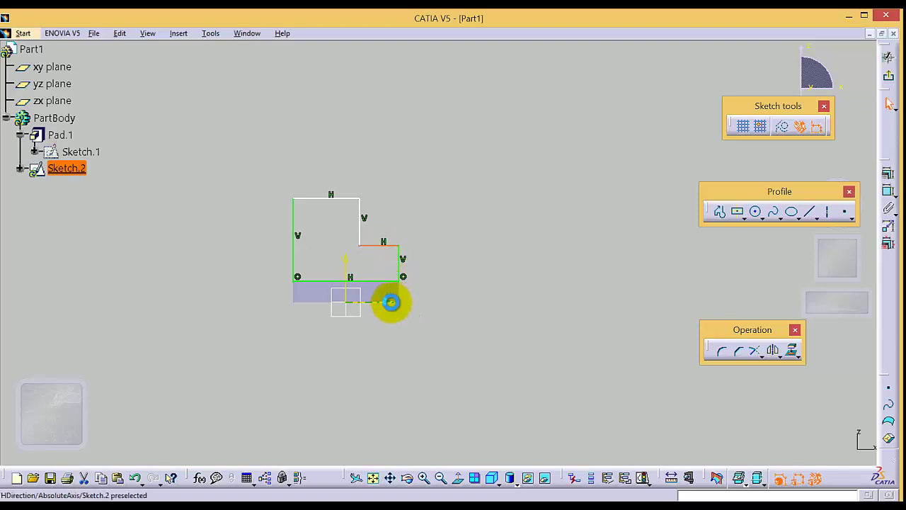
Step: Dimension the height of the profile's lower step edge from the horizontal axis and set it to 20 mm
left_click(383, 245, "ctrl")
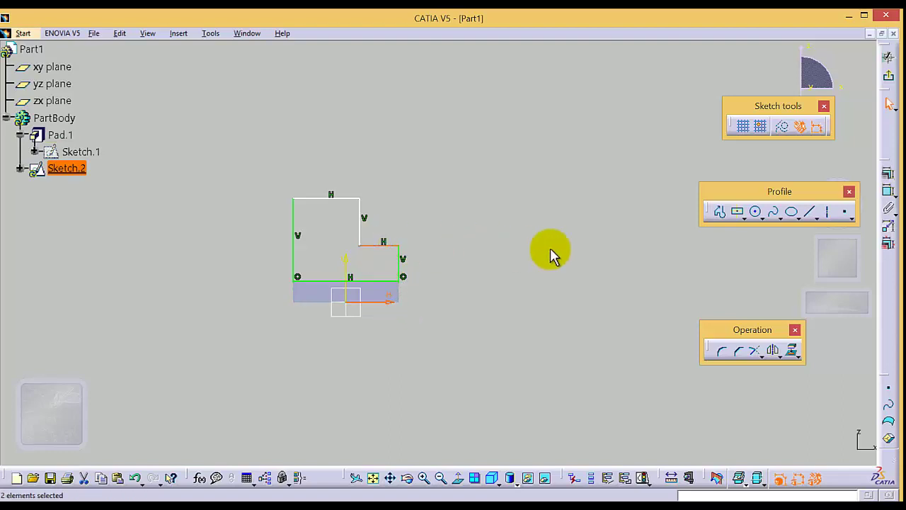
left_click(889, 189)
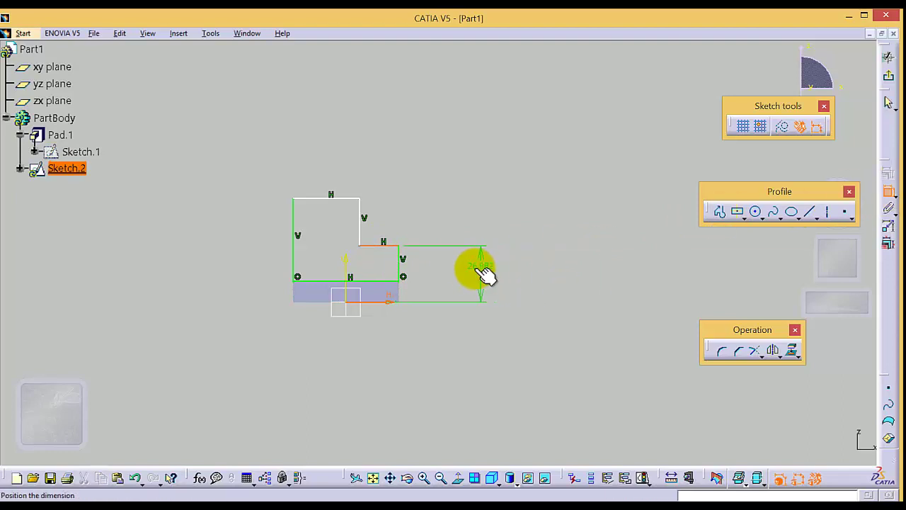
left_click(471, 269)
double_click(469, 265)
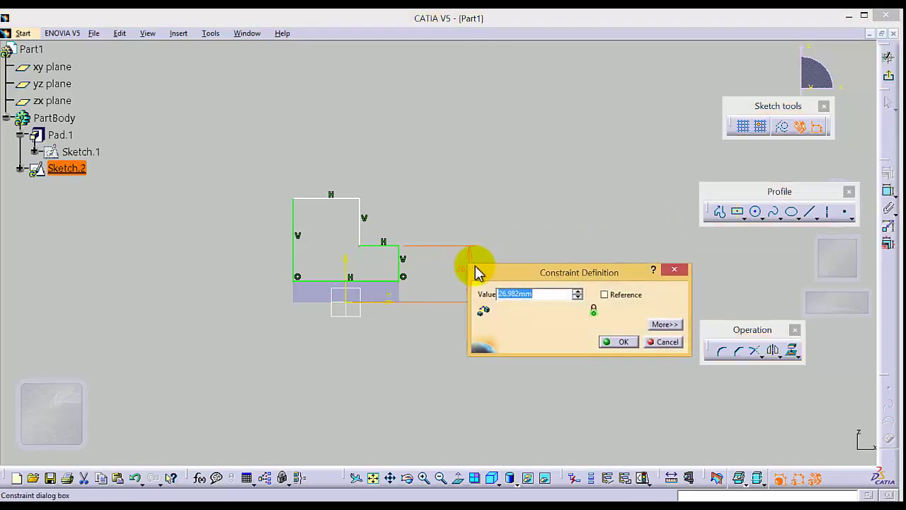
type("20")
left_click(475, 265)
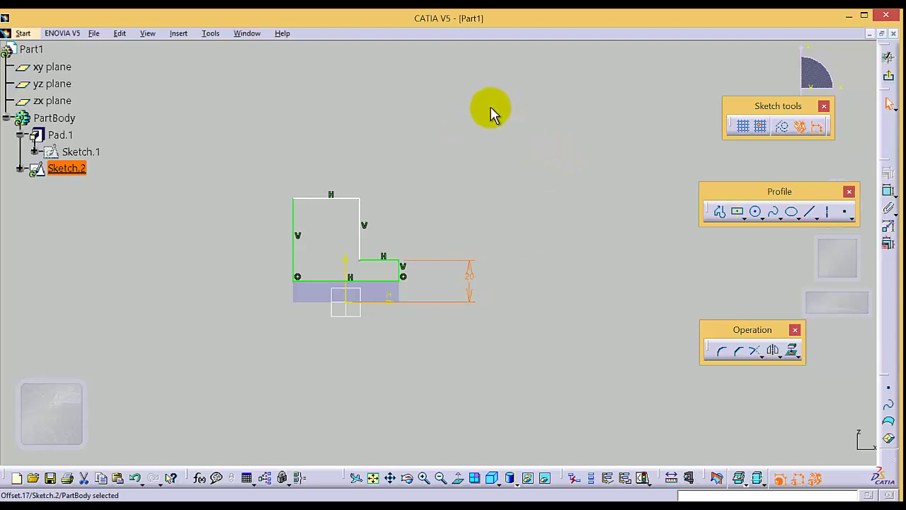
Step: Dimension the profile's top edge and set its length to 30 mm
left_click(344, 198)
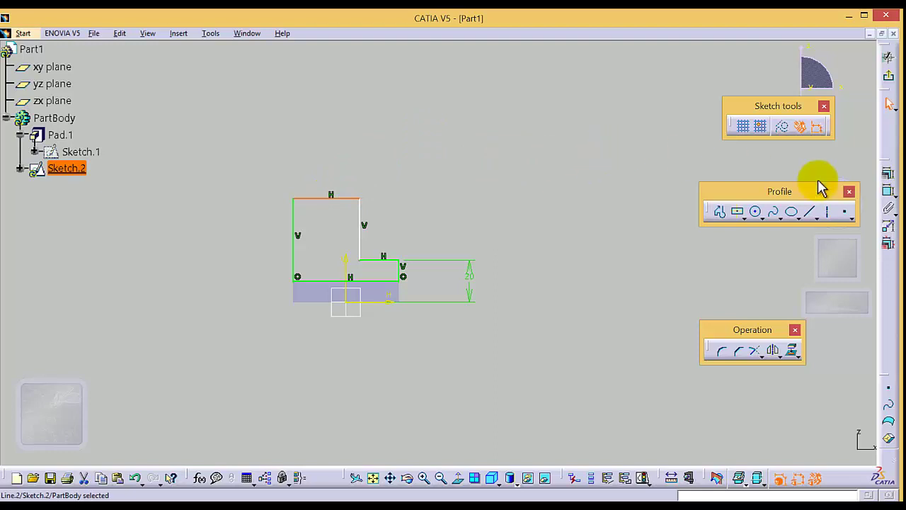
left_click(887, 190)
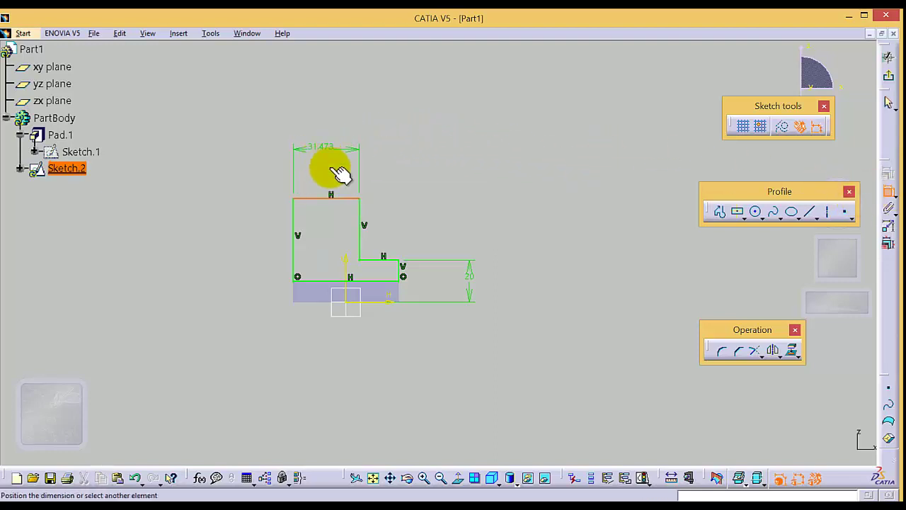
left_click(331, 172)
double_click(332, 172)
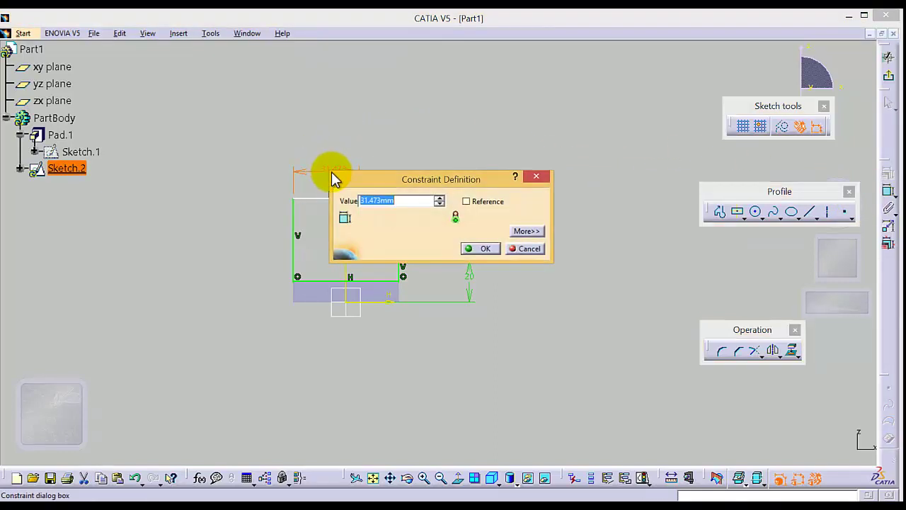
type("30")
key("Return")
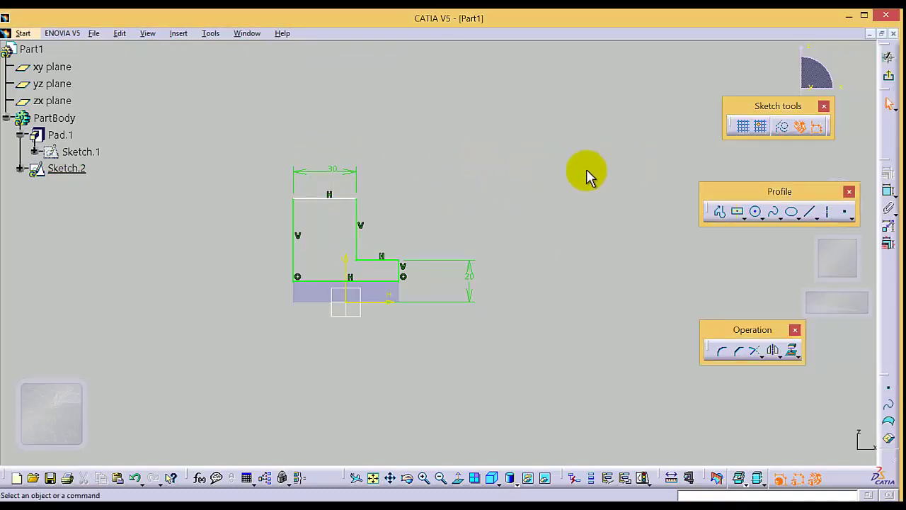
Step: Dimension the vertical distance between the profile's top edge and its step edge, setting it to 20 mm
left_click(350, 200)
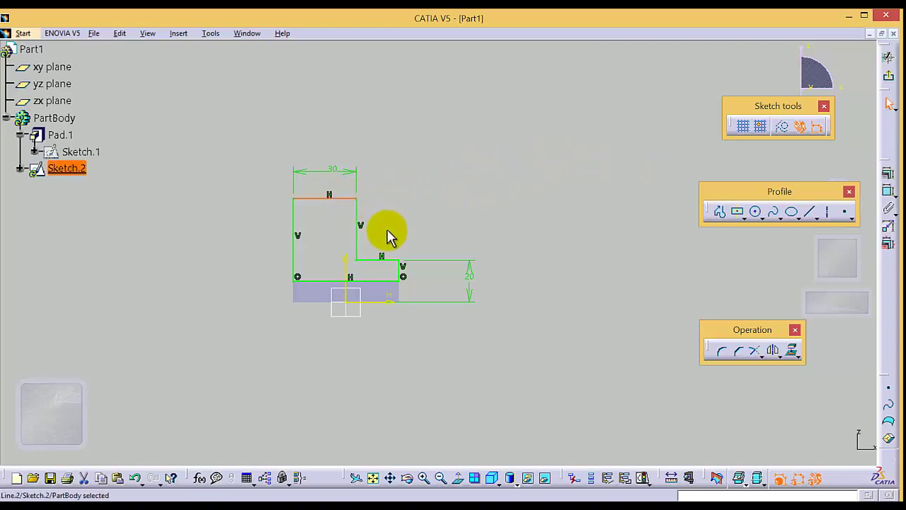
left_click(372, 259, "ctrl")
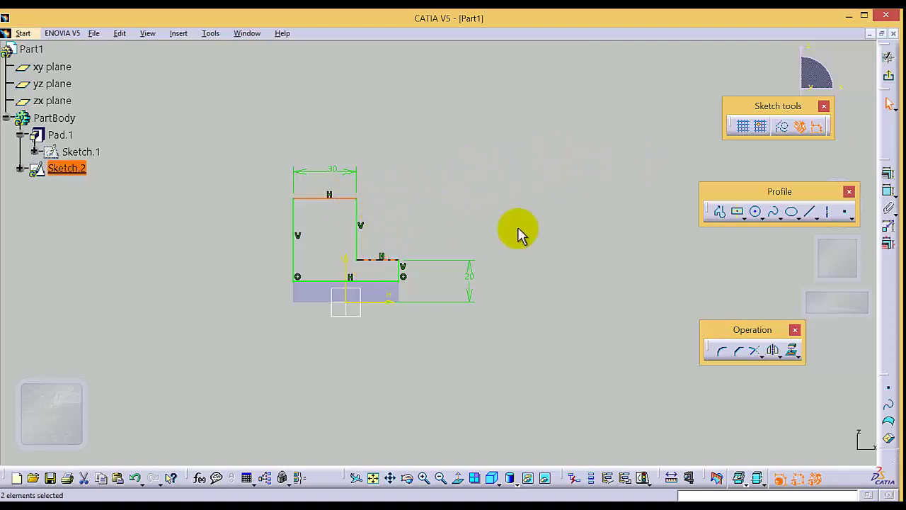
left_click(889, 190)
left_click(417, 229)
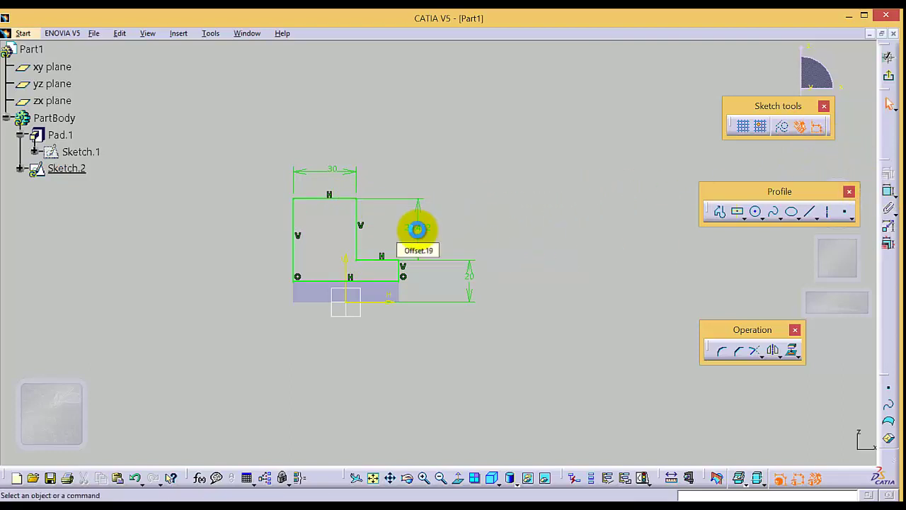
double_click(417, 229)
type("20")
key("Return")
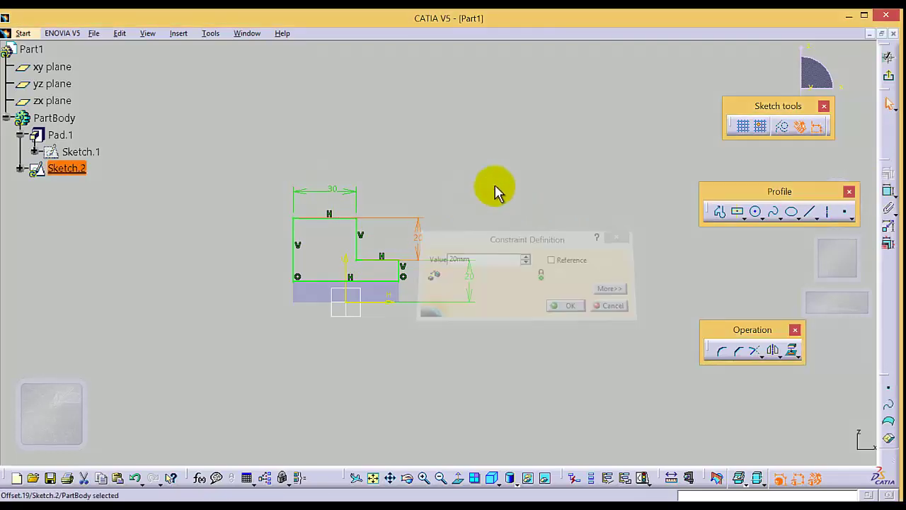
left_click(515, 169)
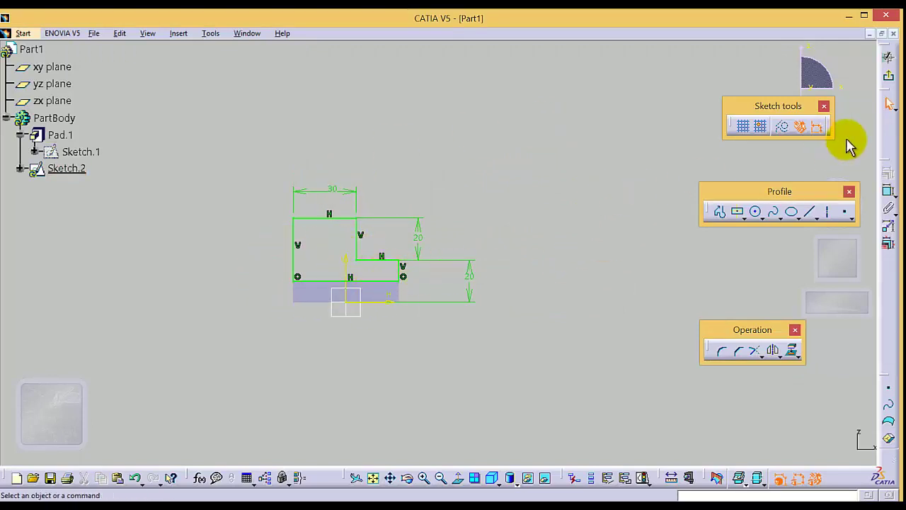
Step: Exit the sketch and pad the stepped profile 20 mm in the reversed direction, over the base plate
left_click(888, 75)
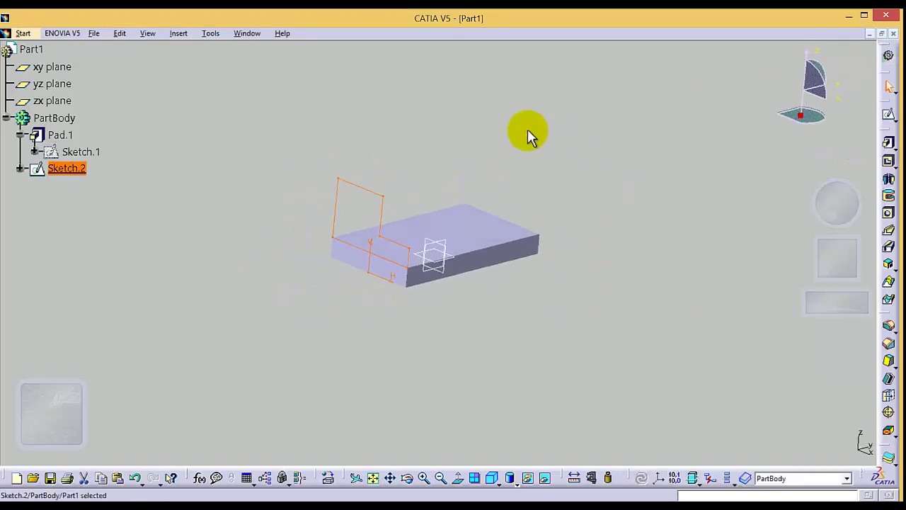
left_click(888, 143)
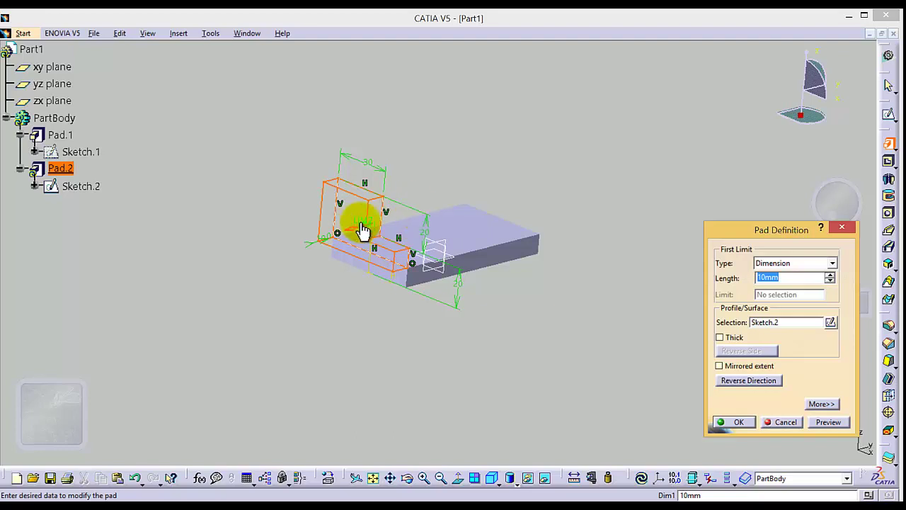
left_click(733, 381)
left_click(798, 279)
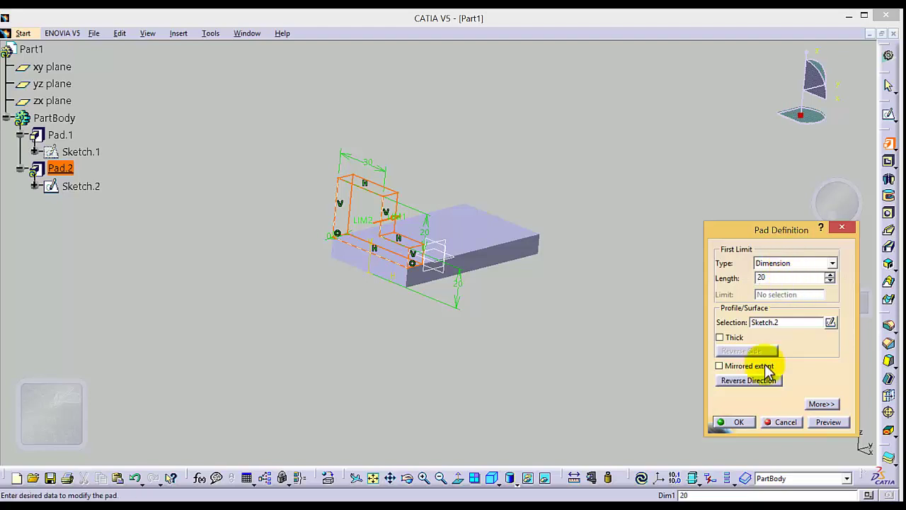
left_click(741, 422)
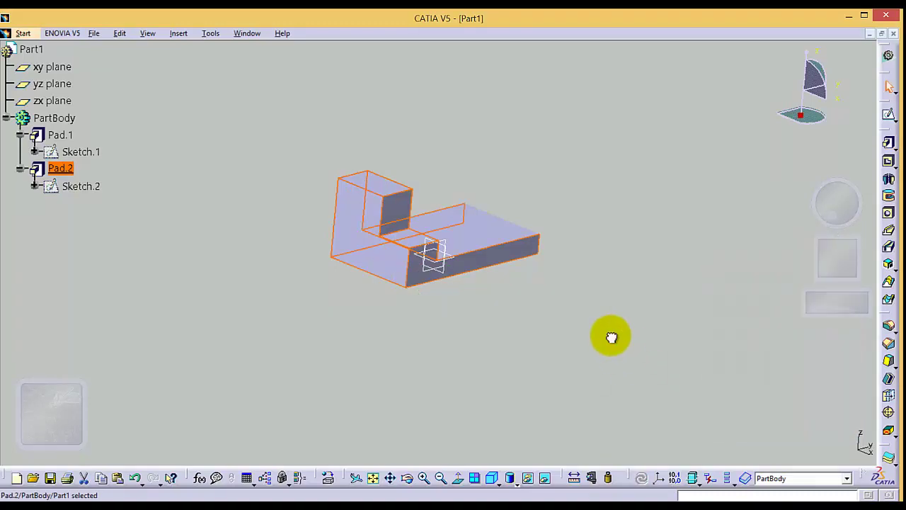
Step: Start a new sketch on the exposed top face of the base plate
left_click(493, 479)
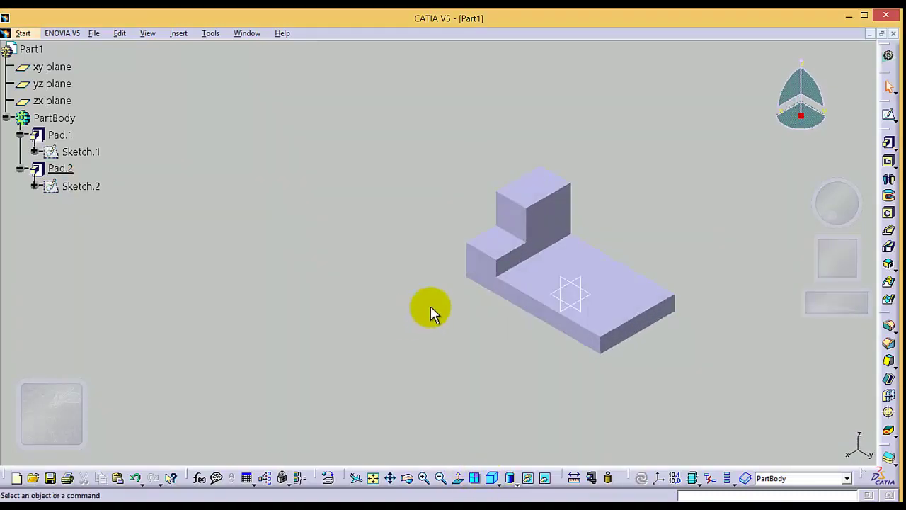
left_click(582, 259)
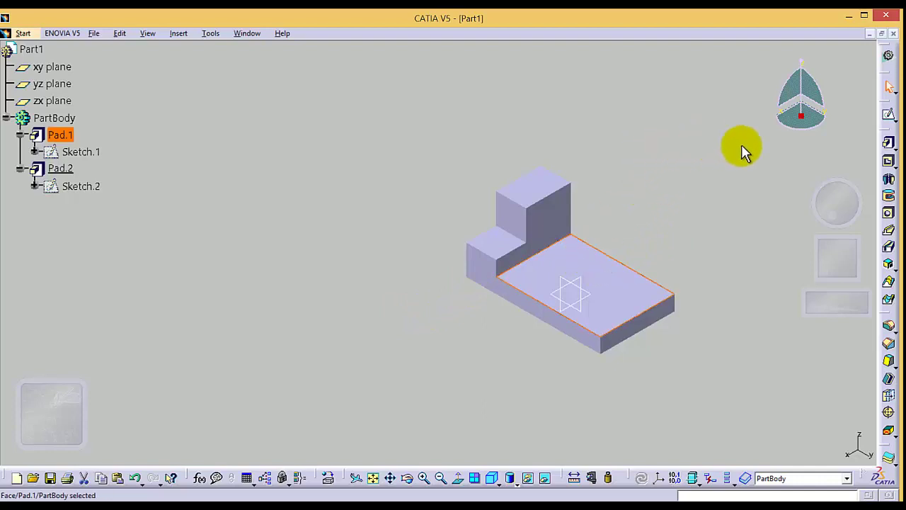
left_click(888, 117)
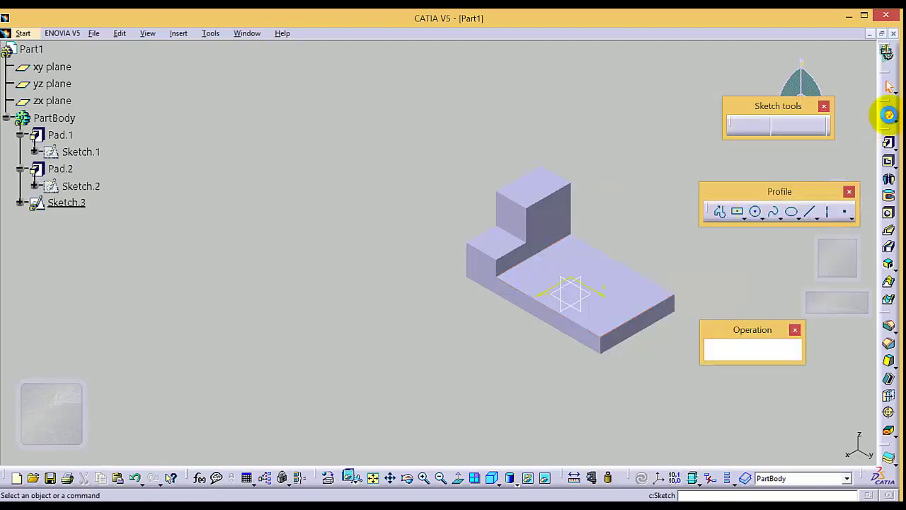
left_click(390, 478)
left_click_drag(429, 310, 417, 400)
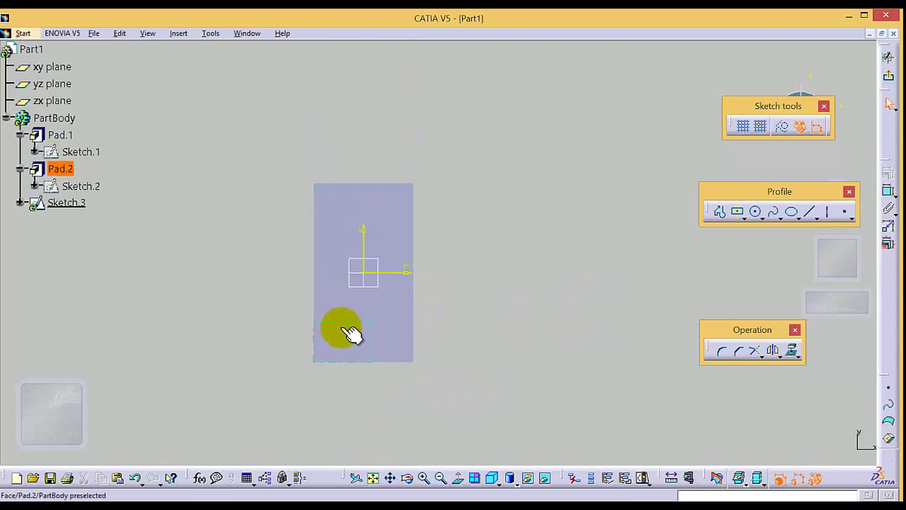
Step: Sketch a tall, narrow two-point rectangle on the plate's top face, just left of the vertical axis and above the stepped block
left_click(739, 212)
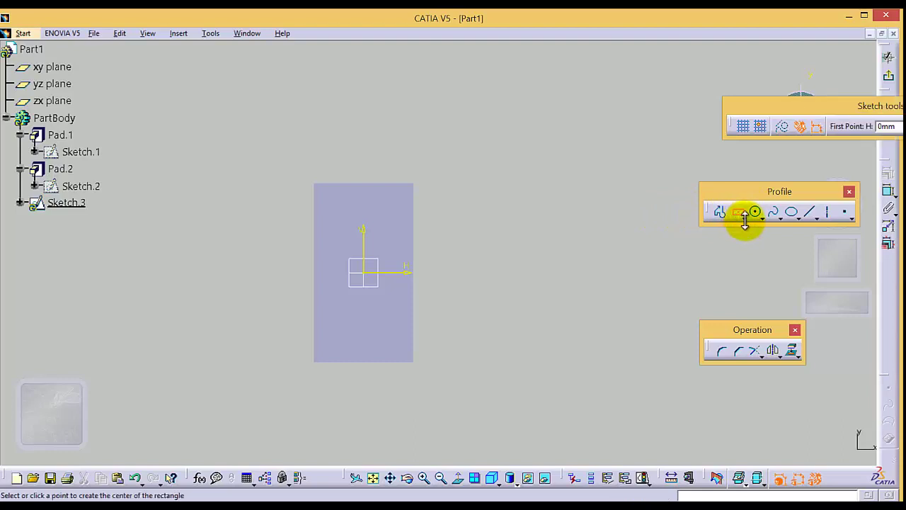
left_click(745, 218)
left_click(761, 239)
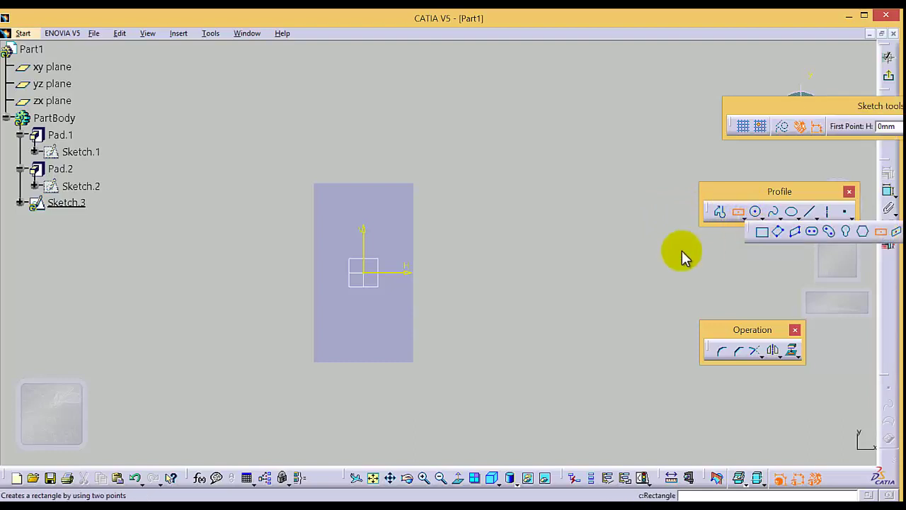
left_click(326, 318)
left_click(386, 221)
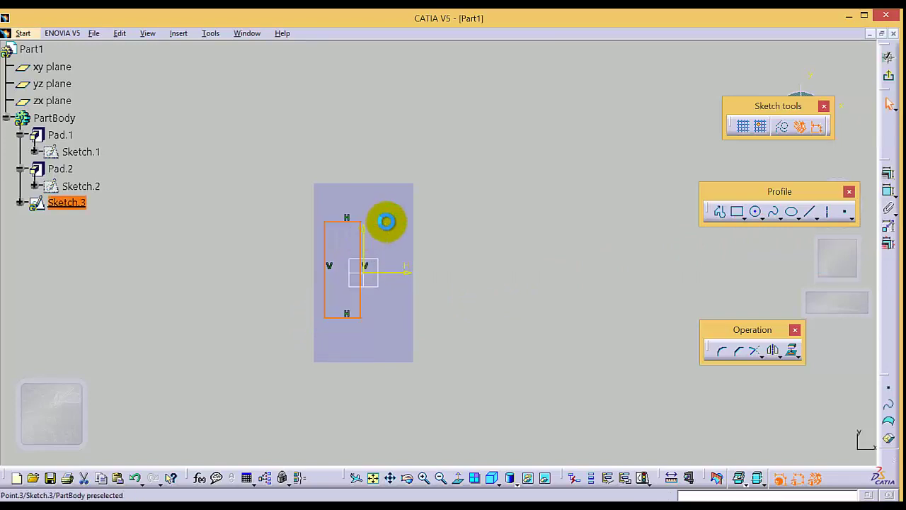
Step: Make the rectangle's lower-left corner coincident with the stepped block's corner on the plate's left edge
left_click(519, 279)
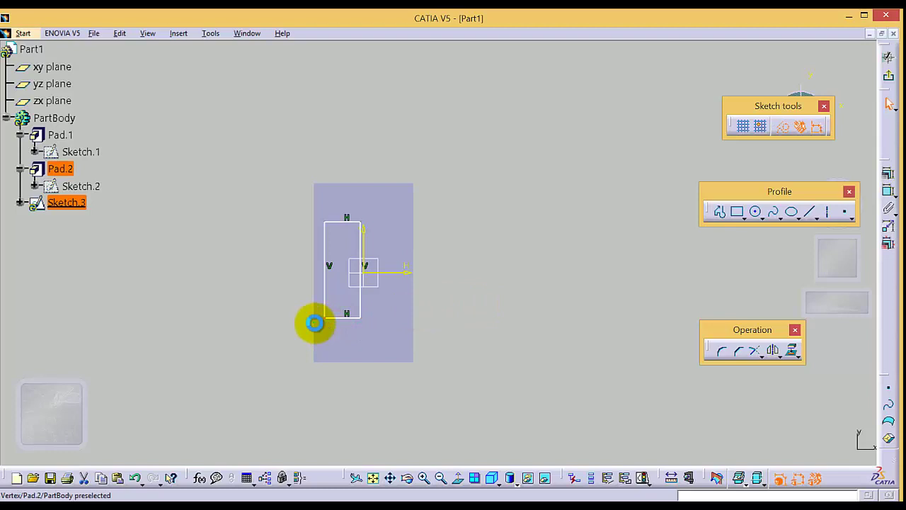
left_click(315, 323)
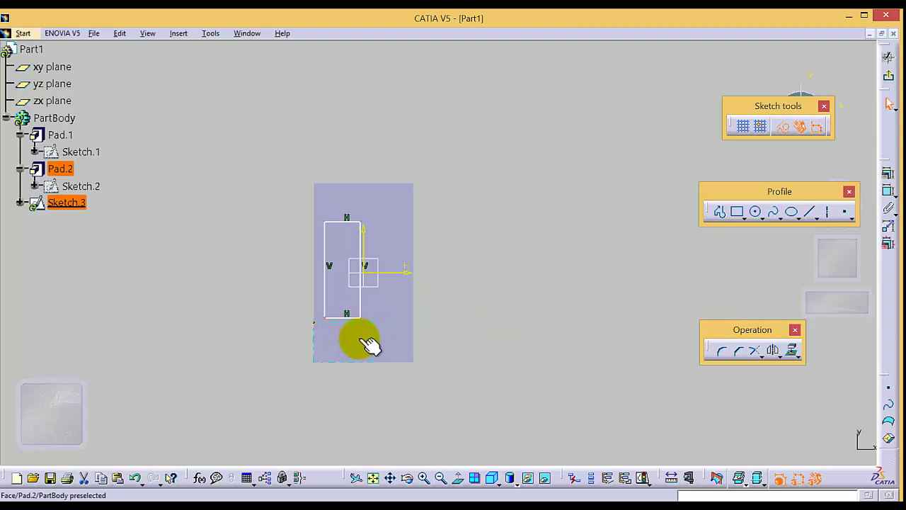
left_click(316, 324)
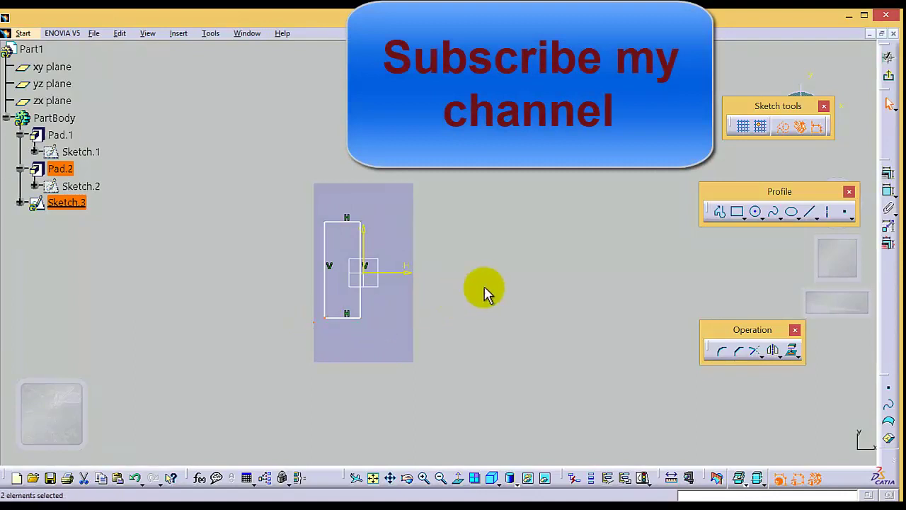
left_click(888, 174)
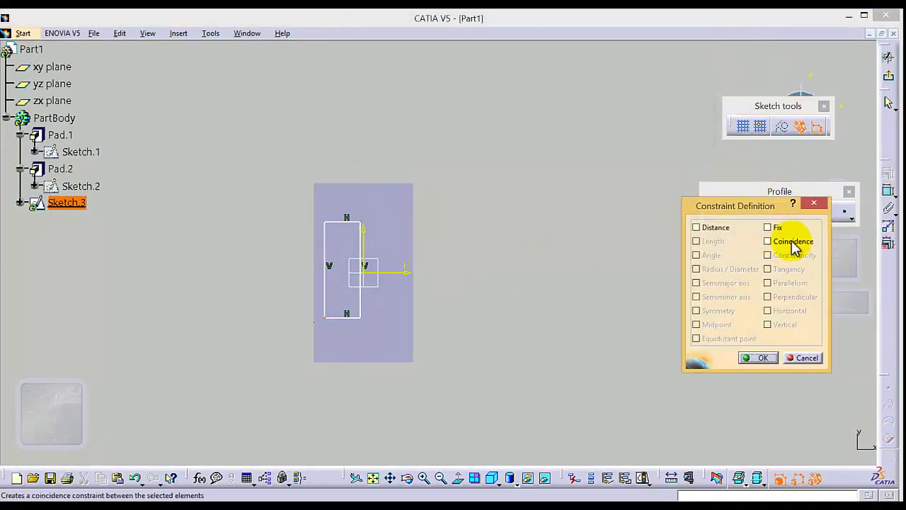
left_click(785, 241)
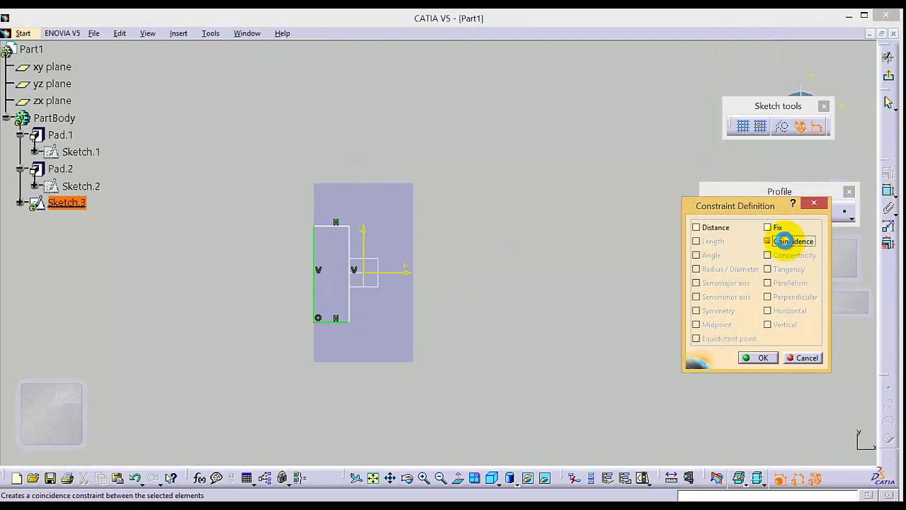
left_click(758, 358)
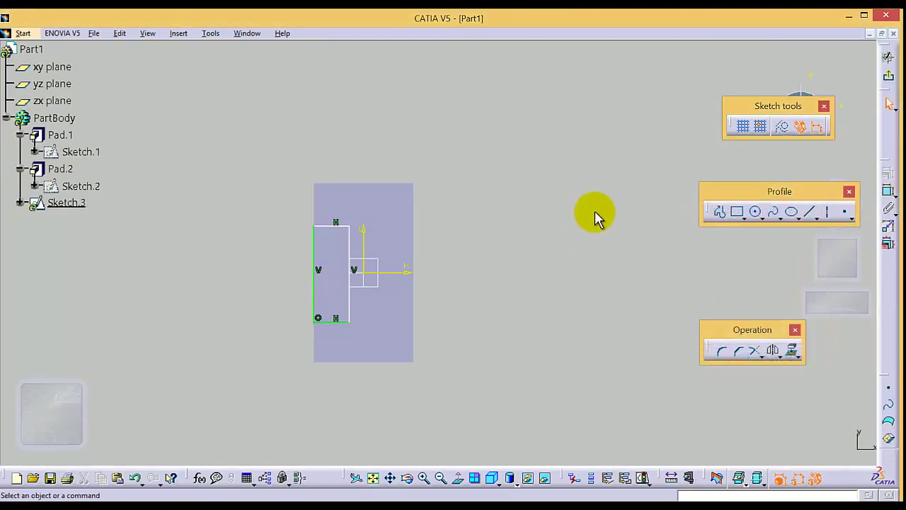
Step: Widen the rectangle across the vertical axis, and dimension its left edge to a length of 40 mm
left_click_drag(350, 322, 379, 301)
mouse_move(336, 226)
left_mouse_down()
mouse_move(338, 265)
mouse_move(341, 223)
left_mouse_up()
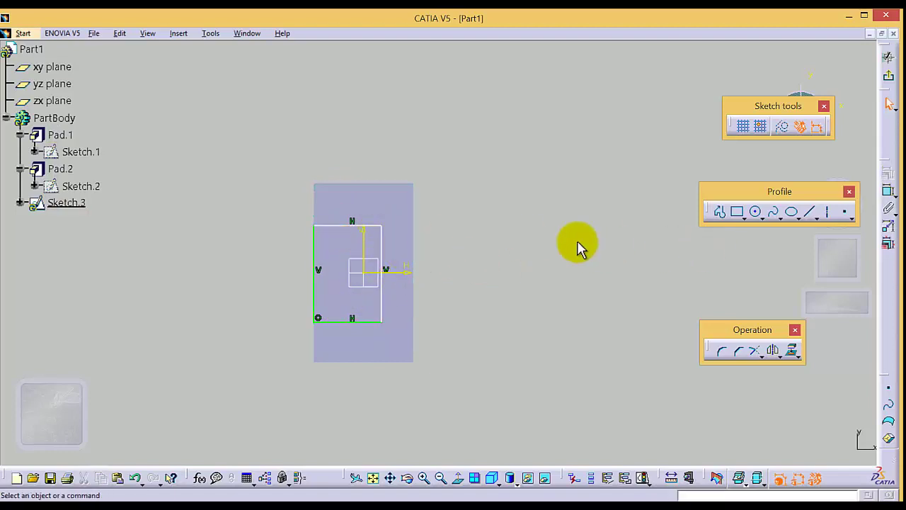
left_click(315, 249)
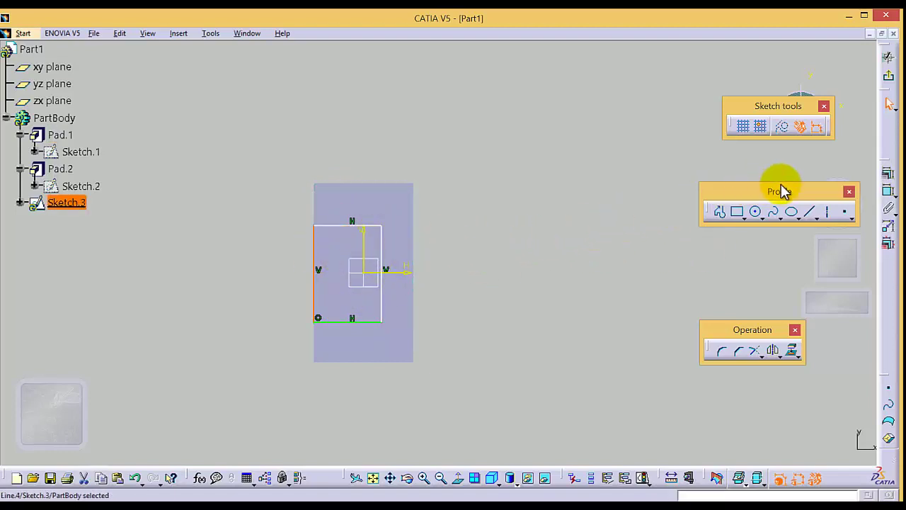
left_click(888, 188)
left_click(249, 274)
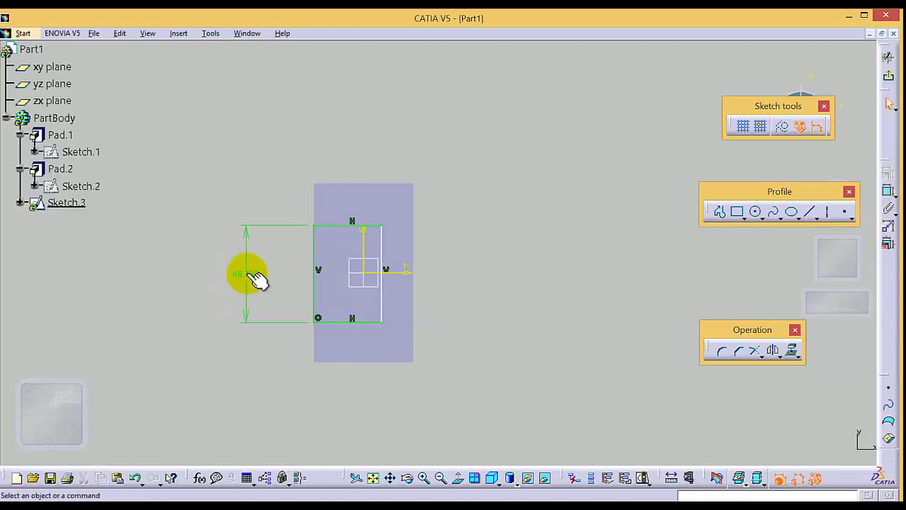
double_click(248, 272)
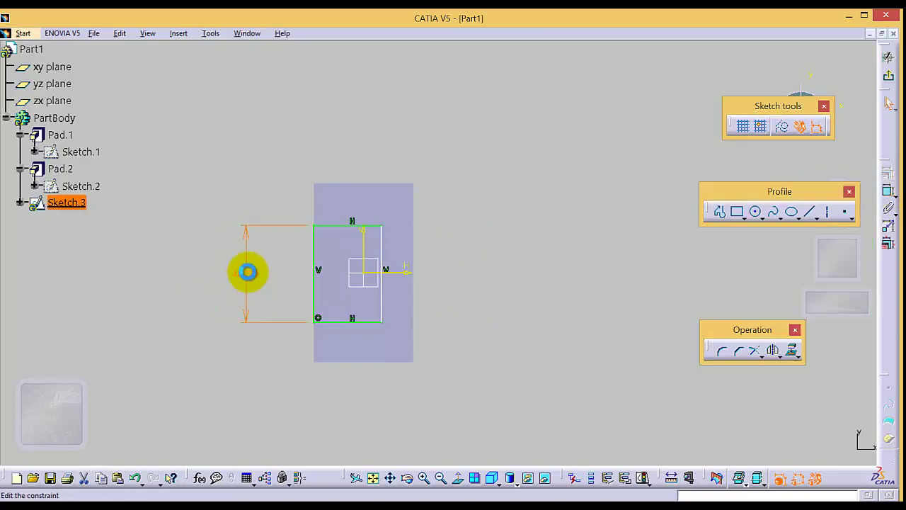
type("40")
key("Return")
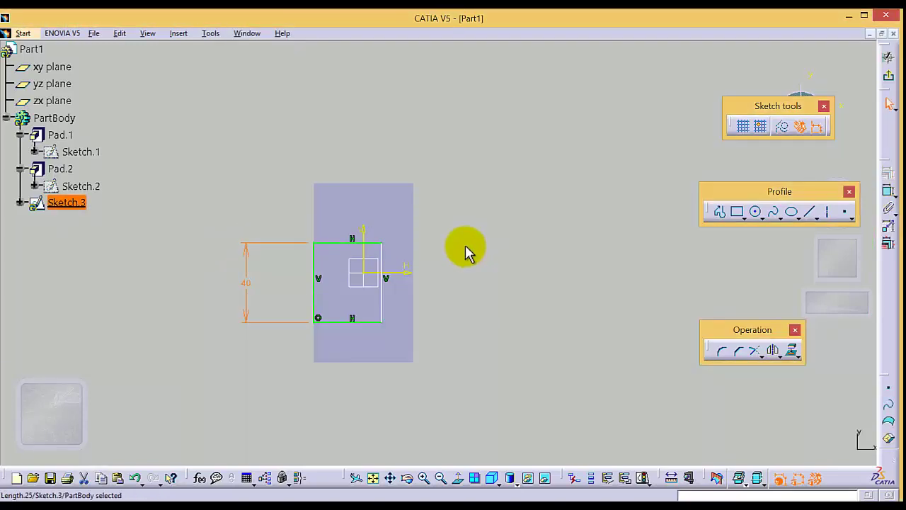
Step: Dimension the rectangle's top edge and set its width to 20 mm
left_click(364, 243)
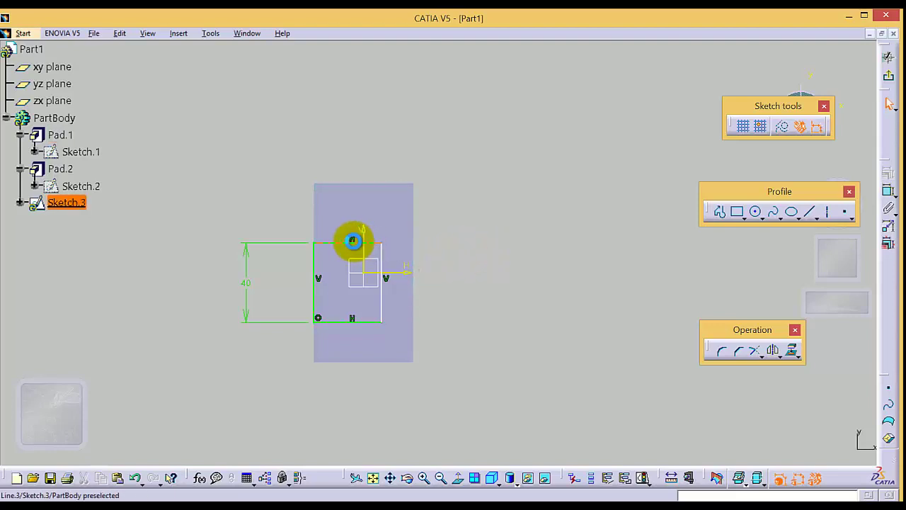
left_click(888, 189)
left_click(342, 146)
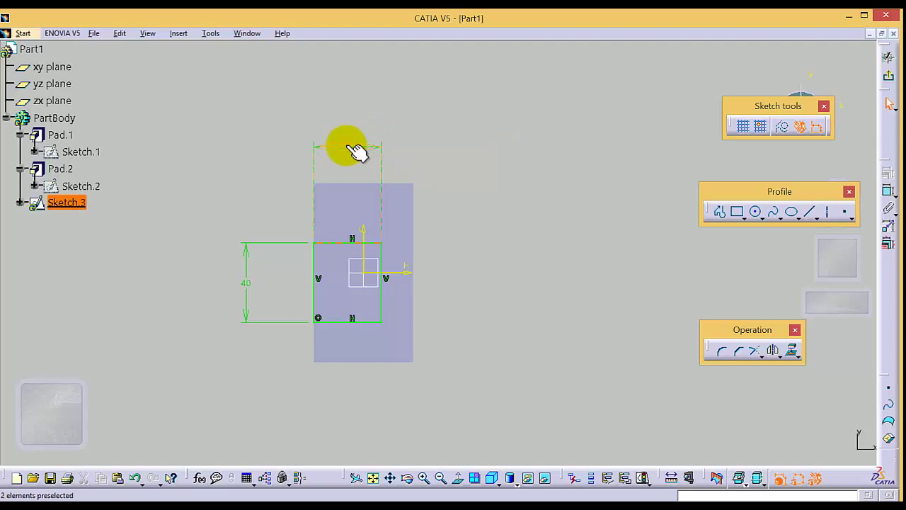
double_click(347, 146)
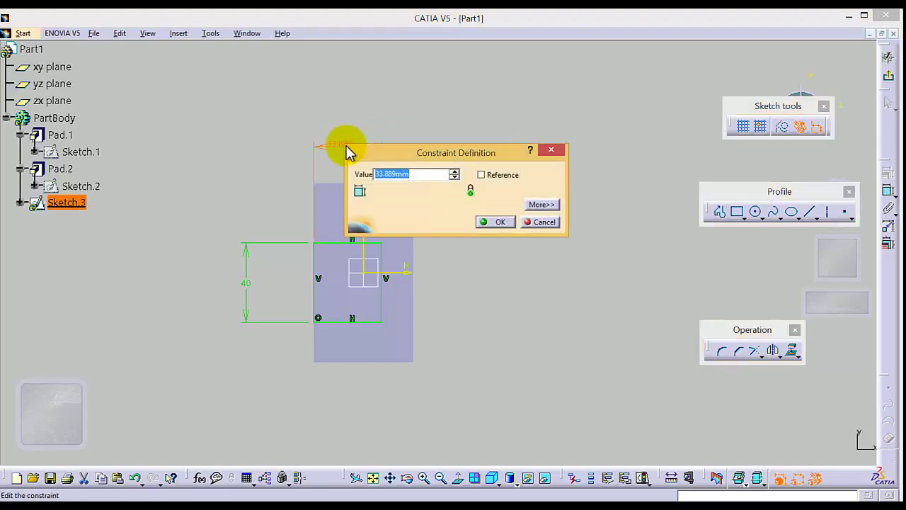
type("20")
key("Return")
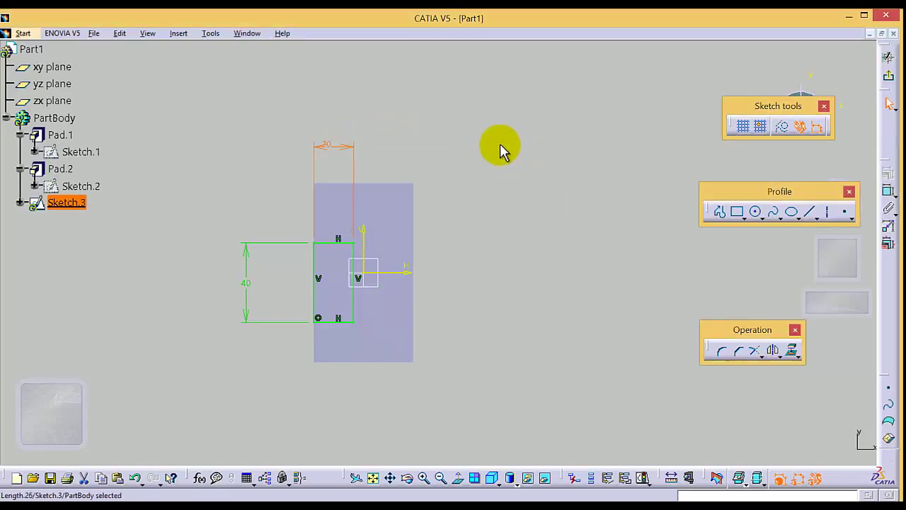
Step: Exit the sketch and pad the 40 by 20 mm rectangle 20 mm upward from the base plate
left_click(888, 76)
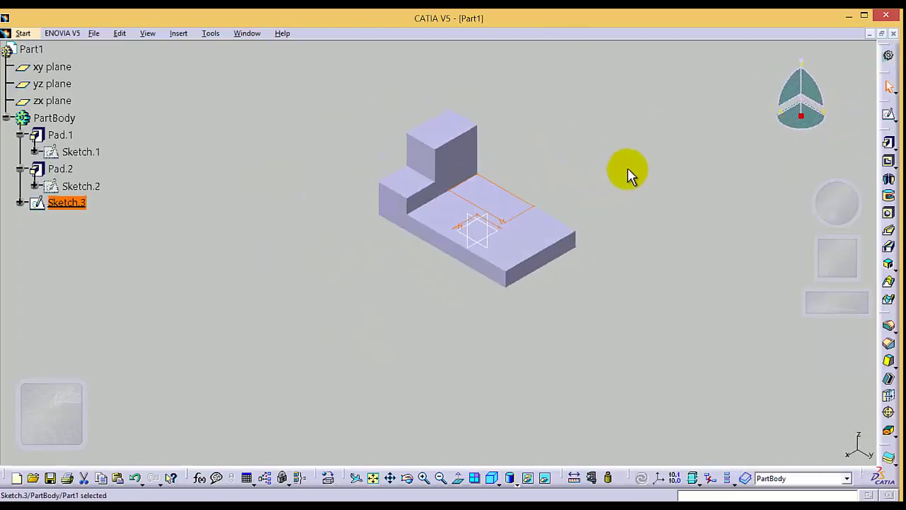
left_click(887, 142)
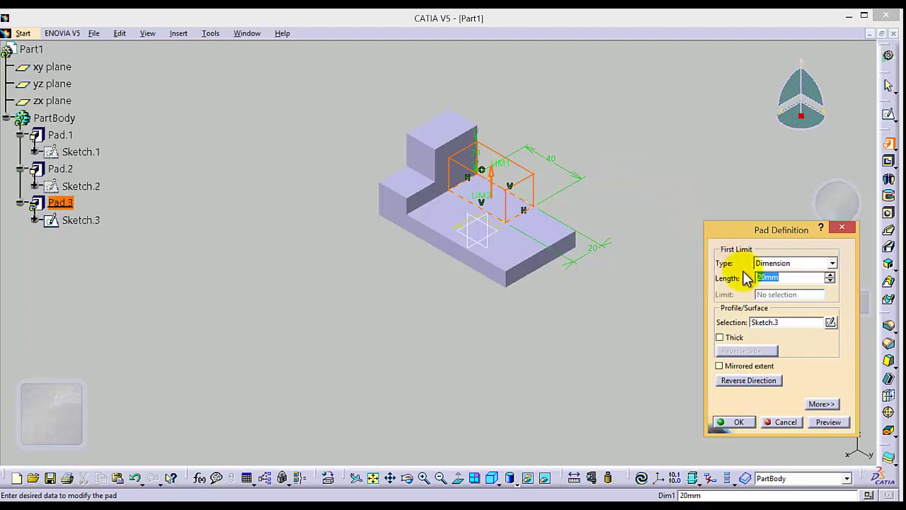
left_click(737, 422)
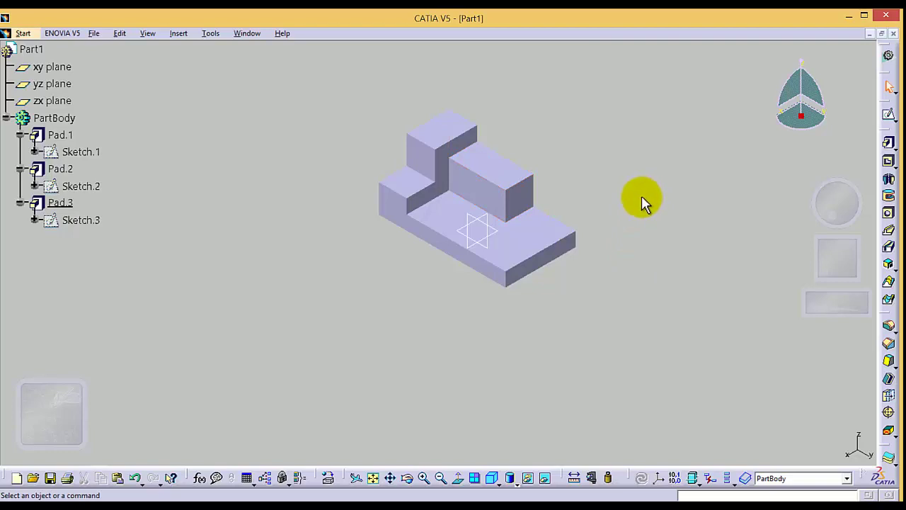
Step: Start a new sketch on the base plate's exposed top face and draw a four-line rectangular profile near its upper-right corner
left_click(526, 238)
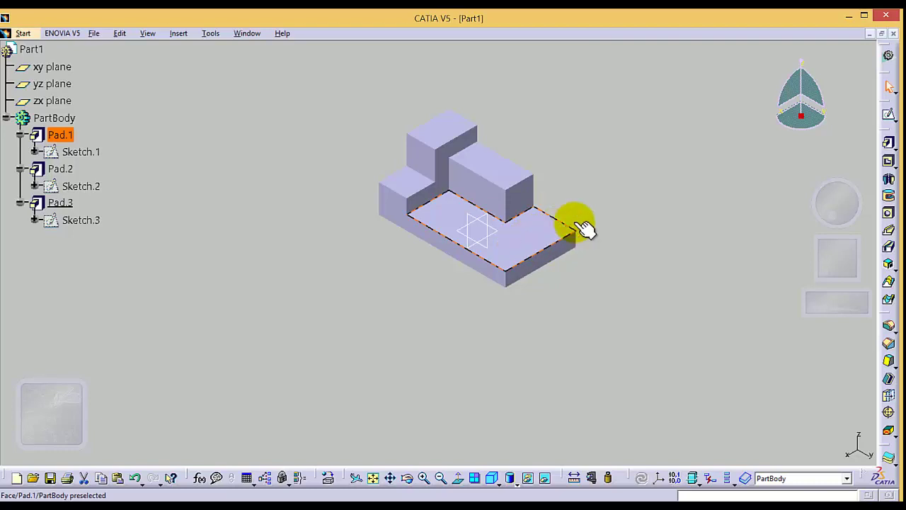
left_click(889, 117)
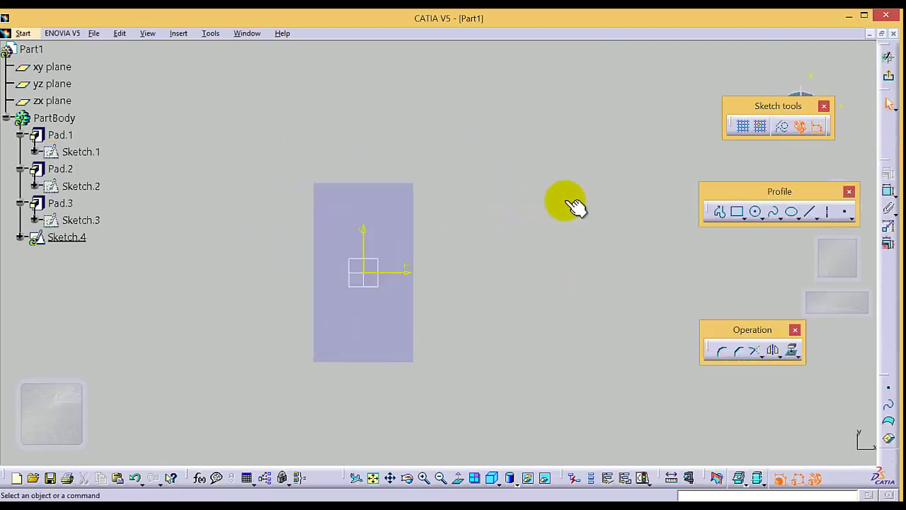
left_click(720, 211)
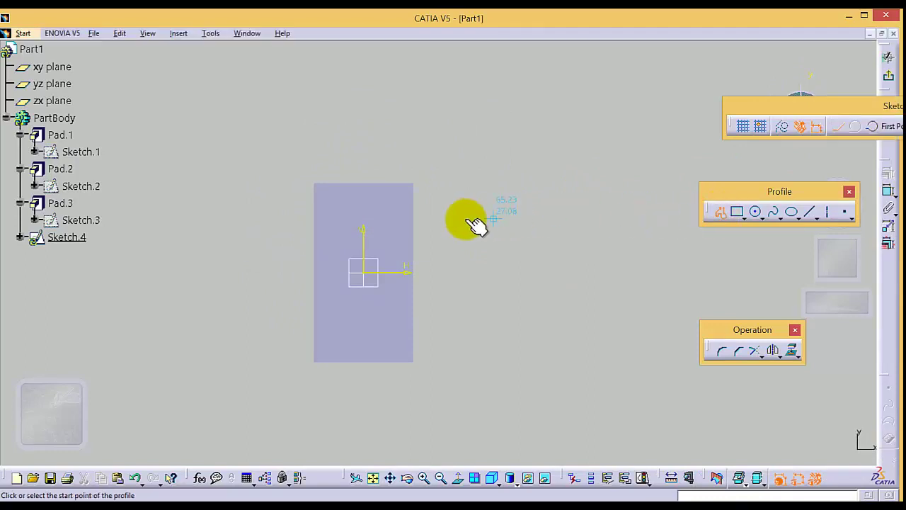
left_click(375, 193)
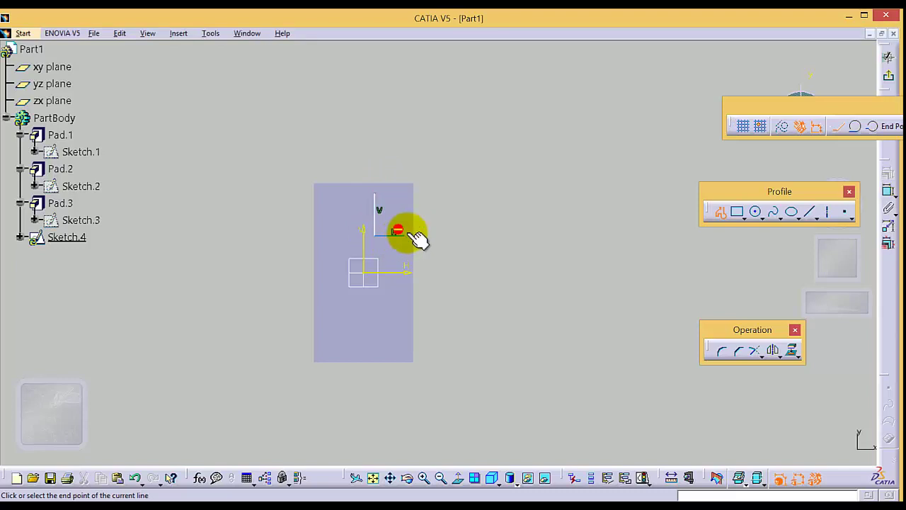
left_click(403, 236)
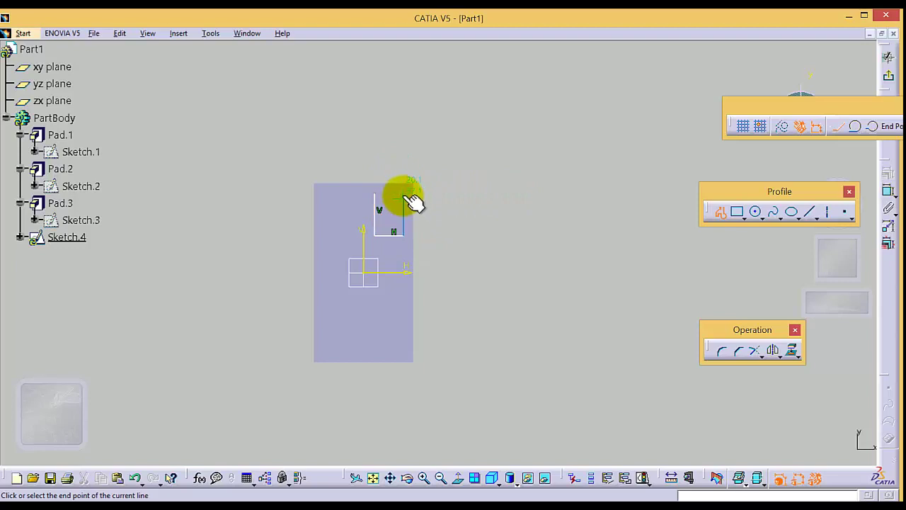
left_click(403, 193)
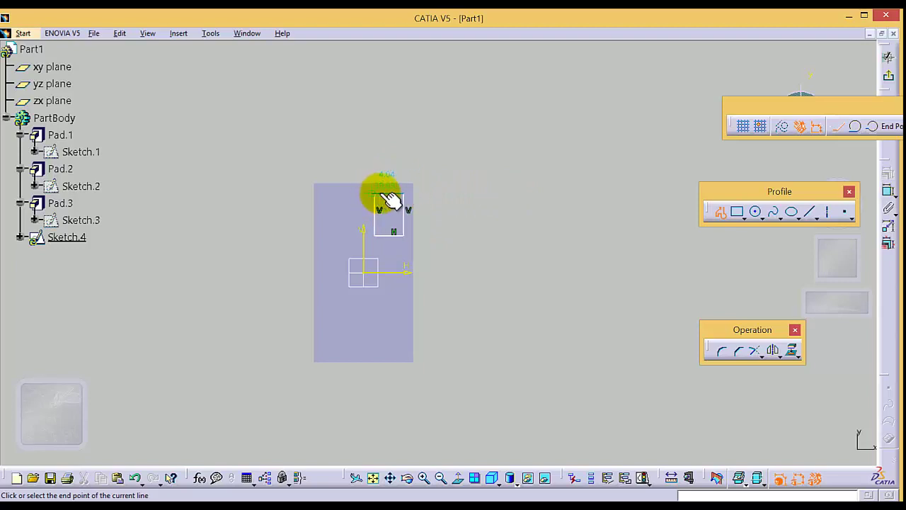
left_click(375, 193)
key("Escape")
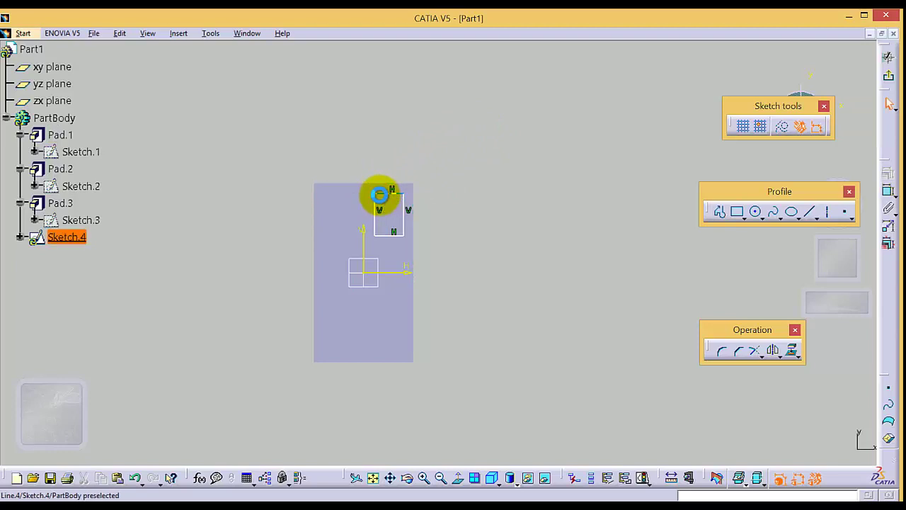
Step: Pull the profile's top line outward, and close the profile with a coincidence constraint between its two open upper-left endpoints
left_click_drag(380, 194, 395, 182)
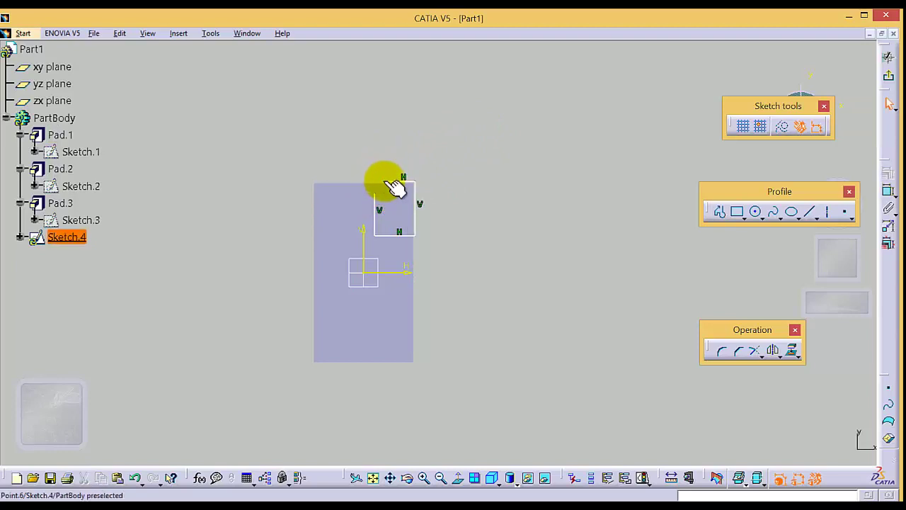
left_click(390, 185)
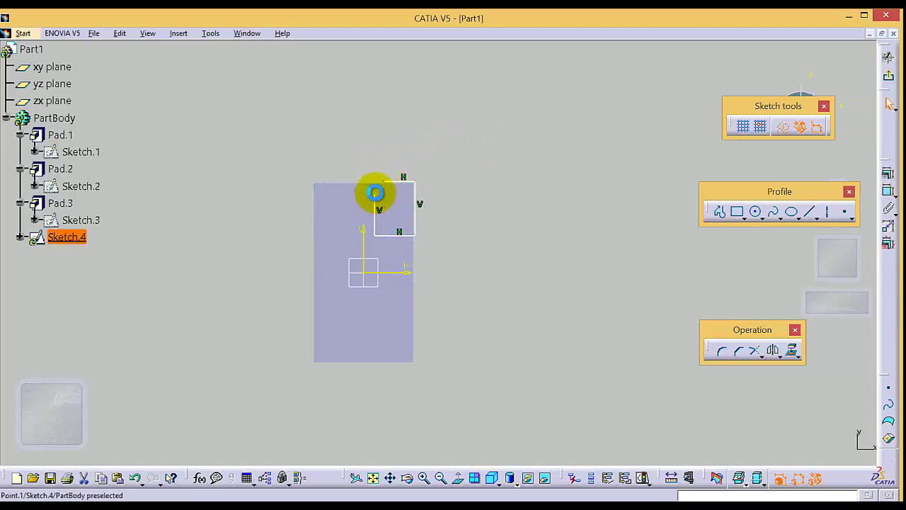
left_click(375, 193, "ctrl")
left_click(891, 174)
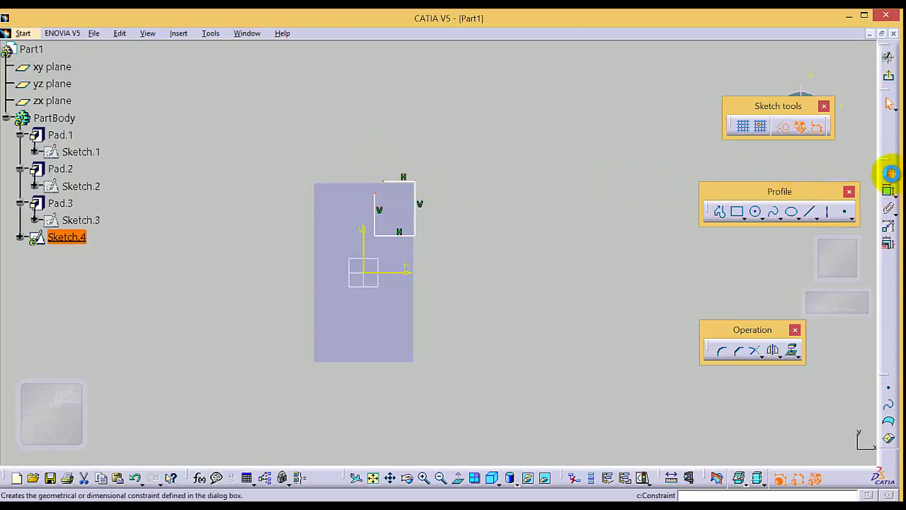
left_click(768, 241)
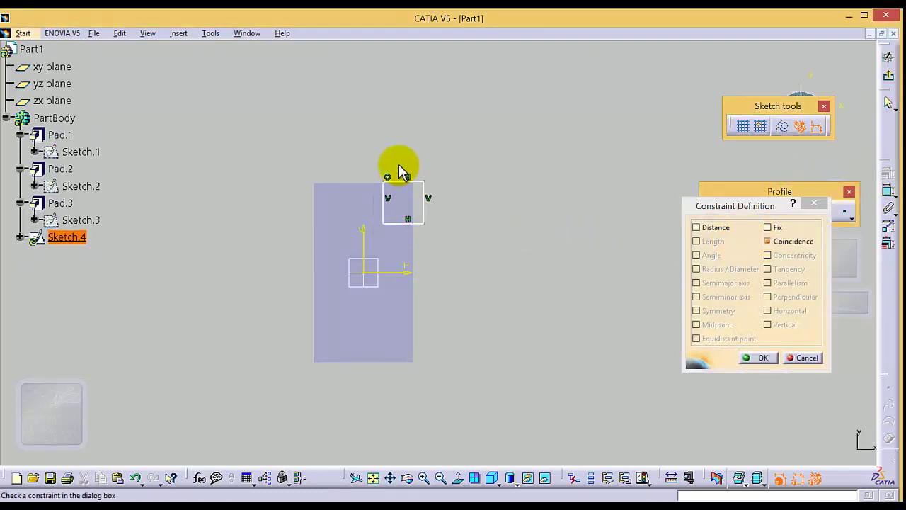
left_click(761, 359)
Step: Move the profile off the plate and make its upper-right corner coincident with the base plate's upper-right corner
mouse_move(398, 183)
left_mouse_down()
mouse_move(399, 192)
mouse_move(449, 132)
mouse_move(465, 160)
mouse_move(456, 143)
mouse_move(446, 147)
left_mouse_up()
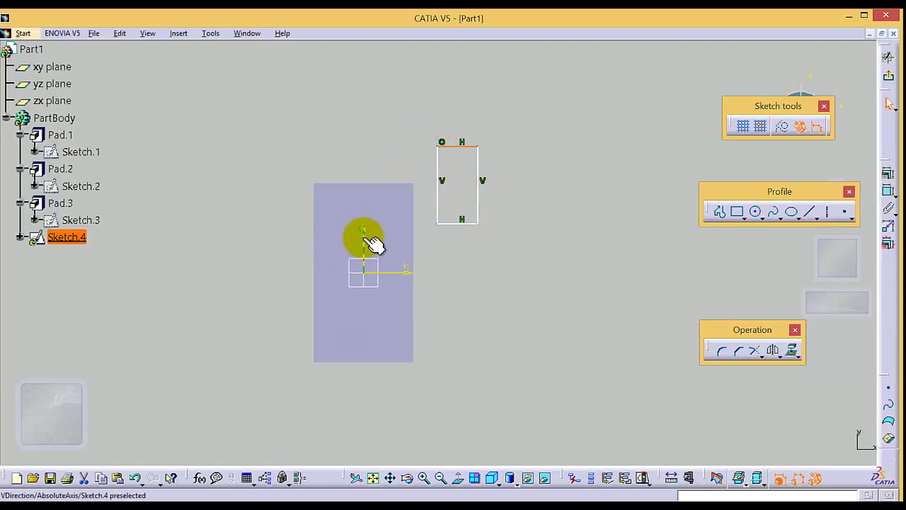
left_click(465, 259)
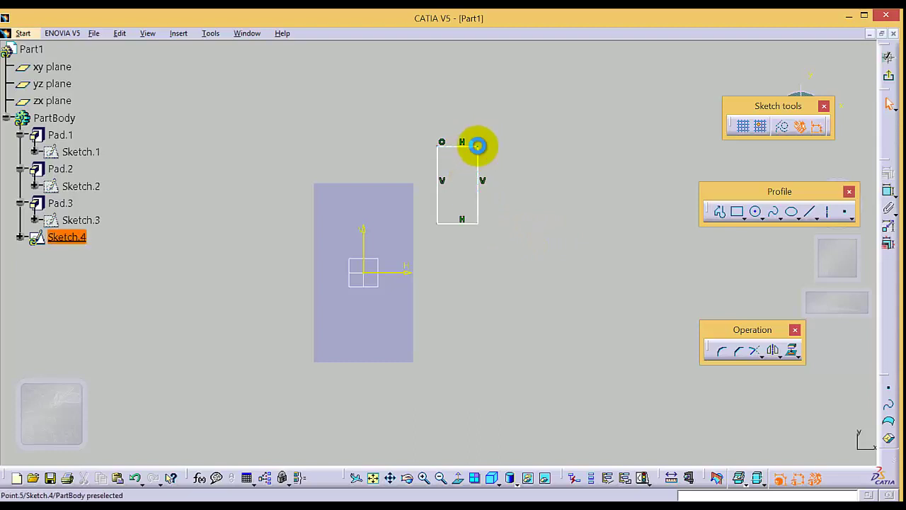
left_click(478, 145)
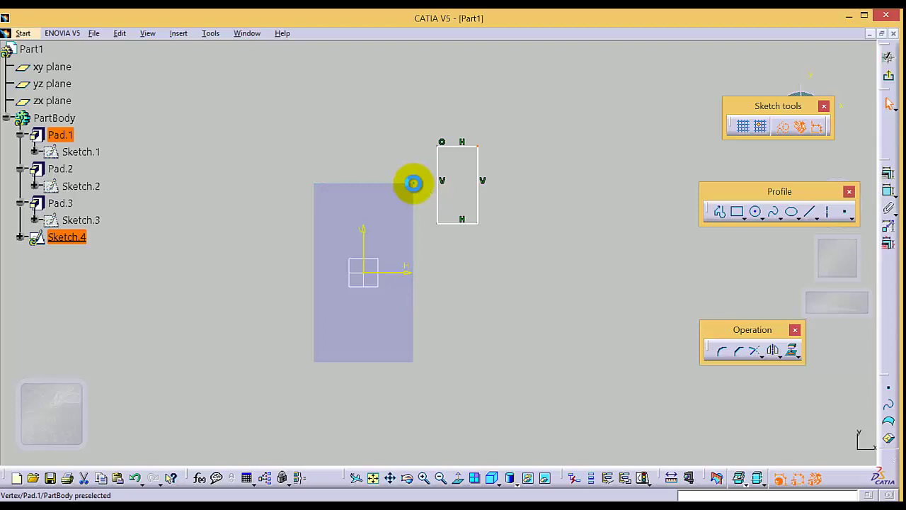
left_click(413, 183, "ctrl")
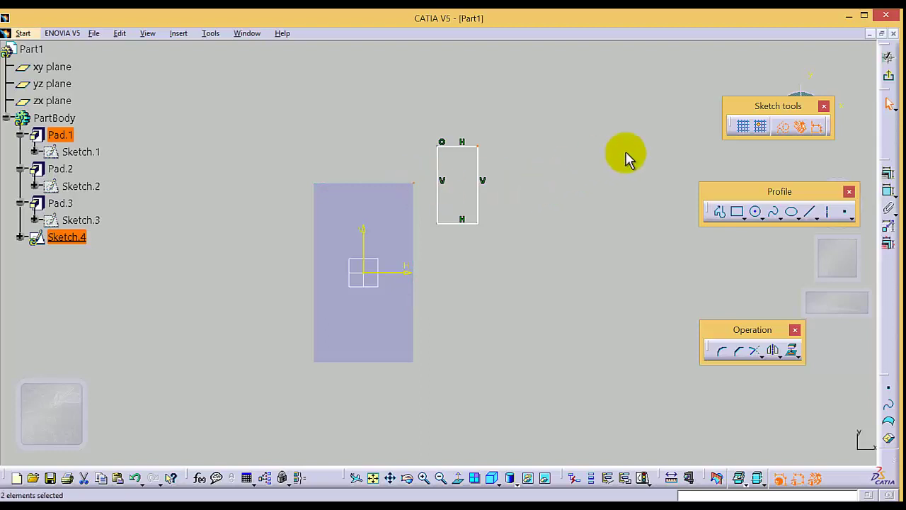
left_click(888, 173)
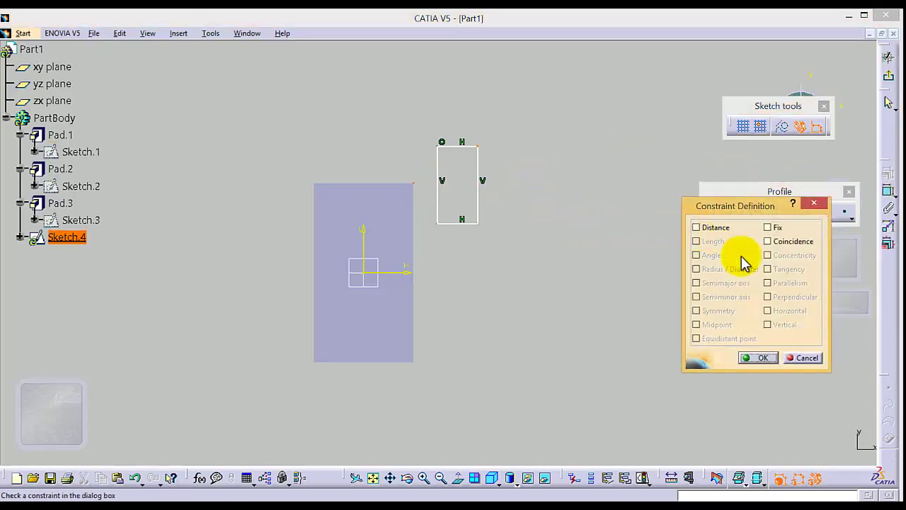
left_click(769, 242)
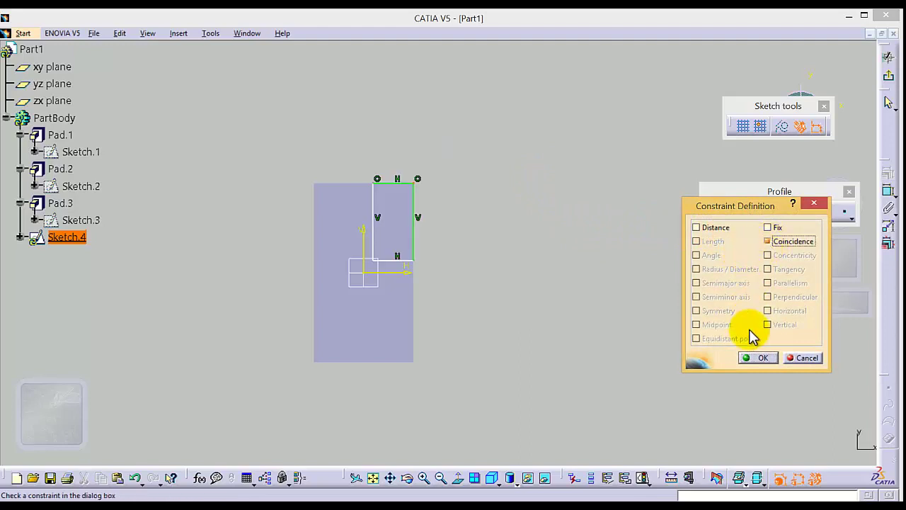
left_click(760, 359)
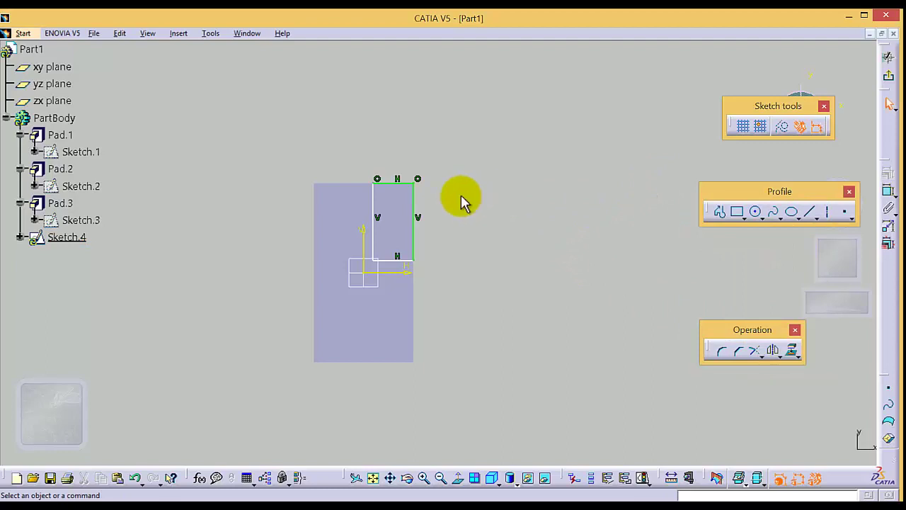
Step: Dimension the profile's outer vertical edge and set its length to 30 mm
left_click(415, 201)
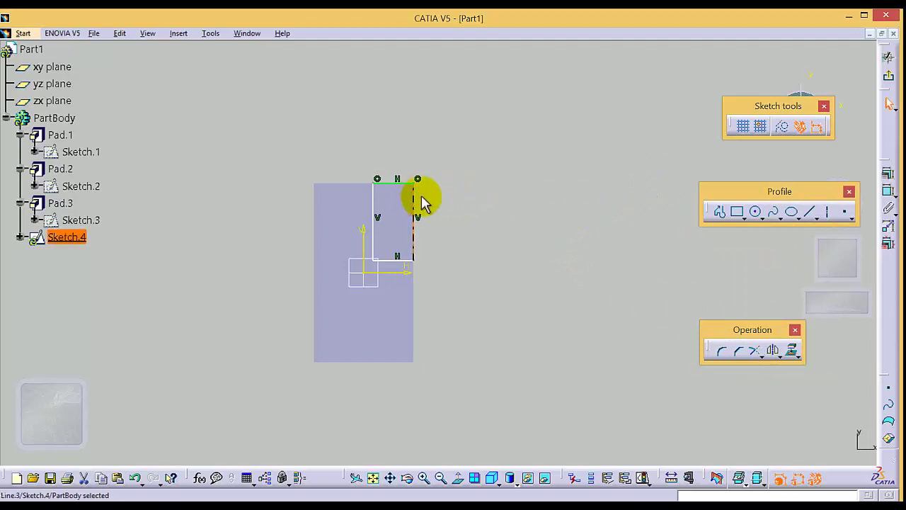
left_click(889, 191)
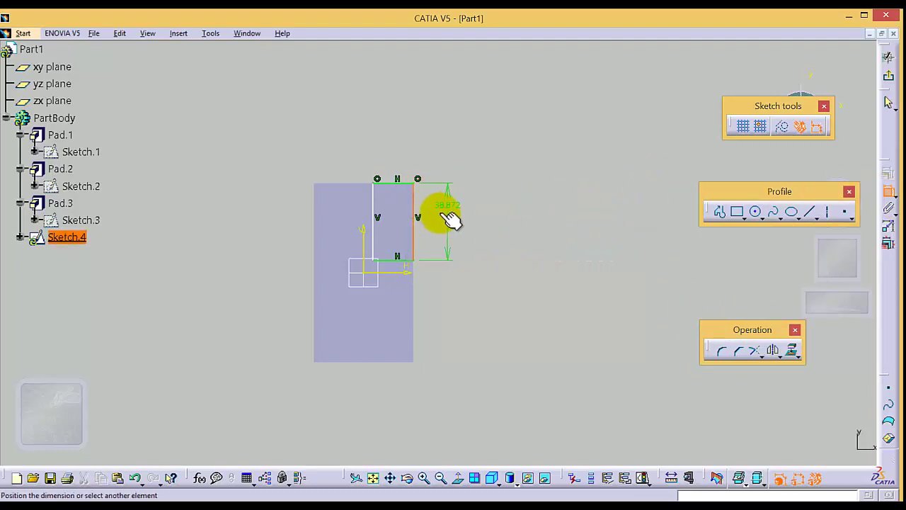
double_click(439, 219)
type("30mm")
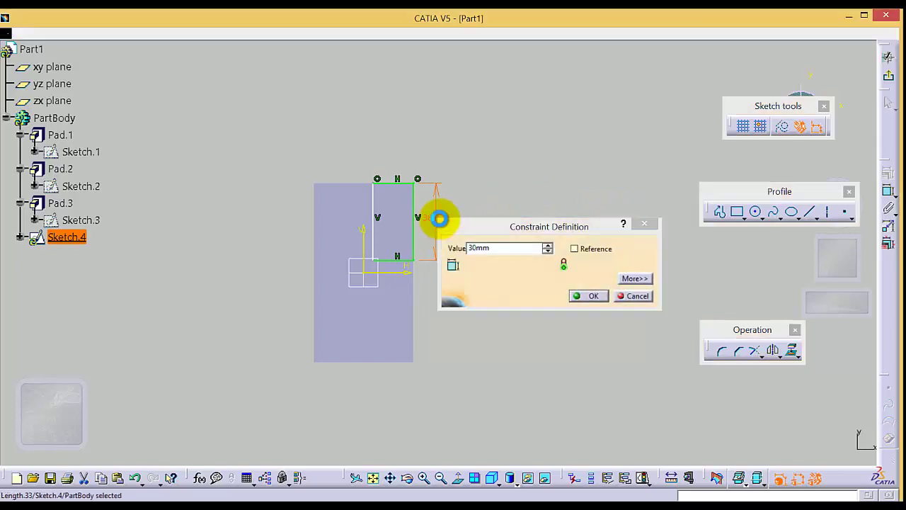
key("Return")
Step: Dimension the profile's top edge and set its width to 20 mm
left_click(386, 182)
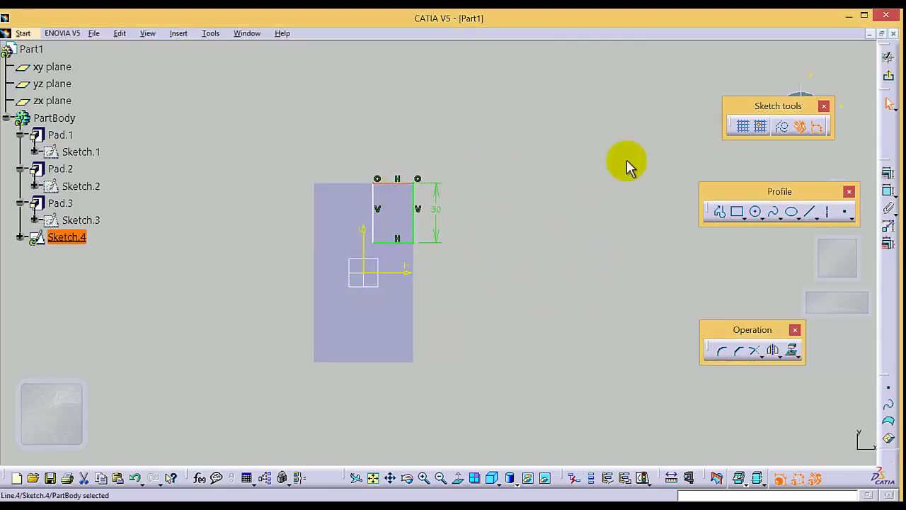
left_click(889, 191)
left_click(390, 143)
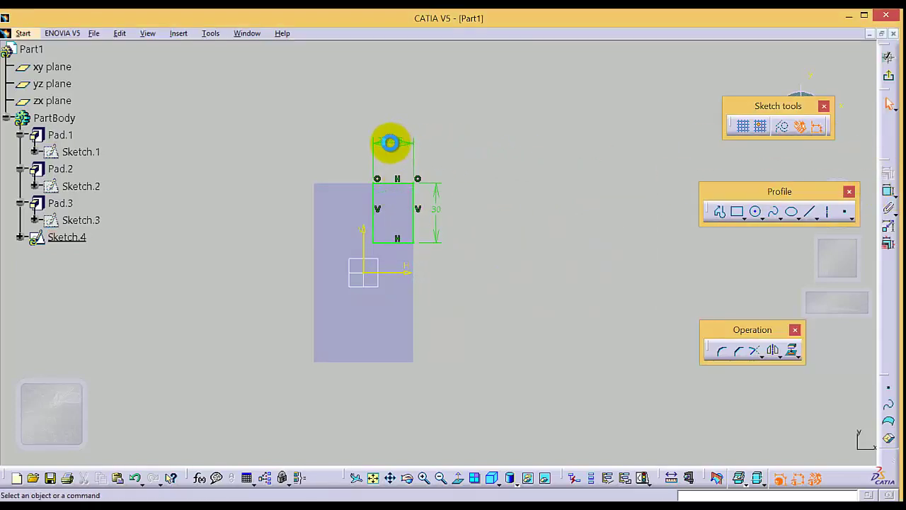
double_click(390, 143)
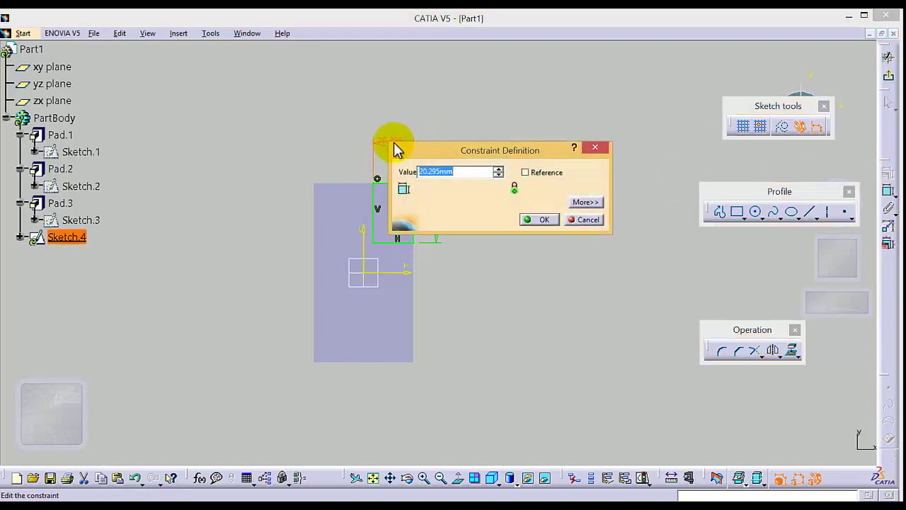
key("Return")
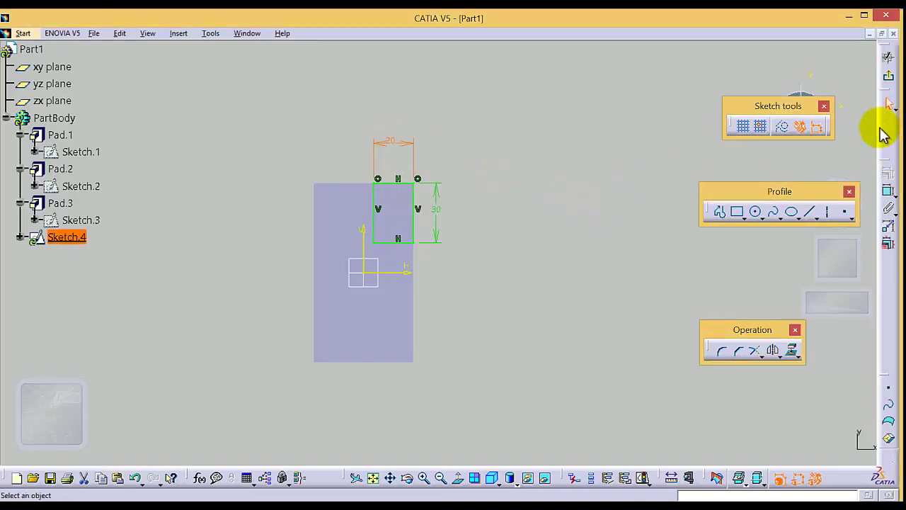
Step: Exit the sketch and cut the 30 by 20 mm corner profile out of the base plate with an Up to next pocket
left_click(888, 76)
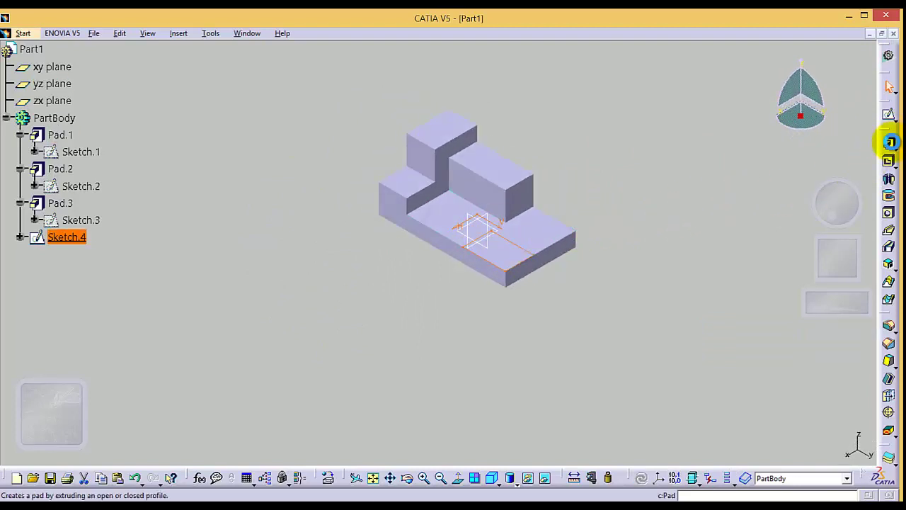
left_click(890, 142)
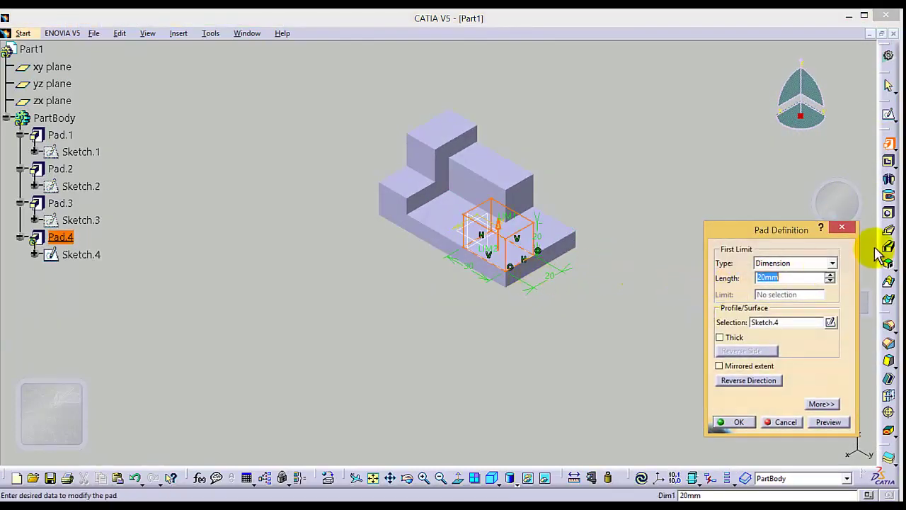
left_click(842, 227)
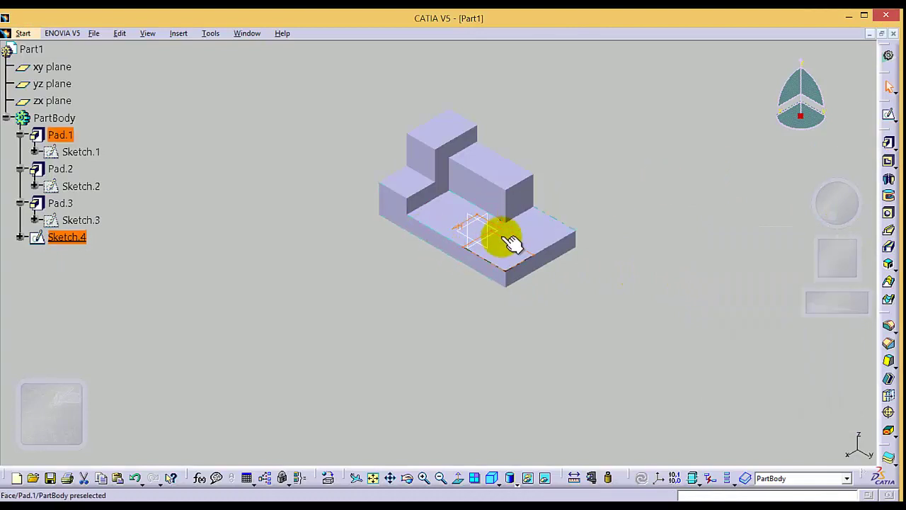
left_click(889, 162)
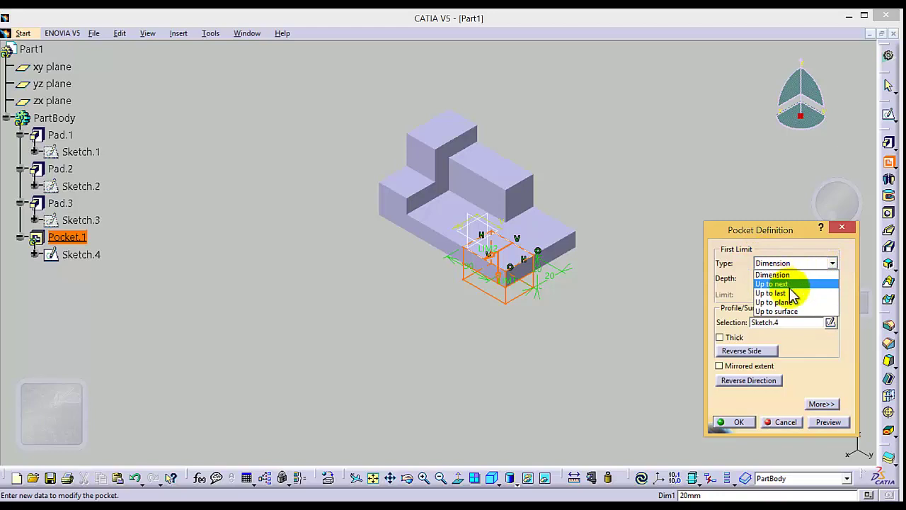
left_click(789, 284)
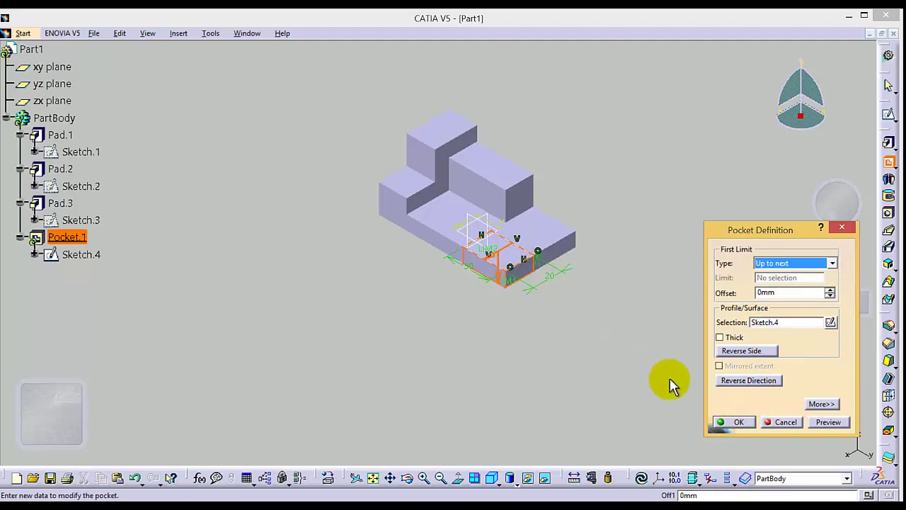
left_click(733, 422)
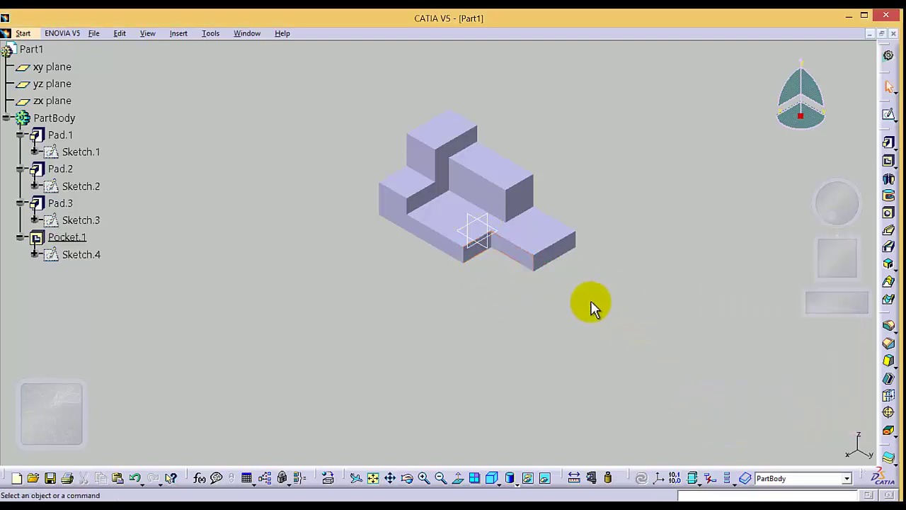
Step: Start a new sketch on the plate's end face beside the notch, draw a rectangle, and stretch it into a tall profile beside the part
left_click(568, 252)
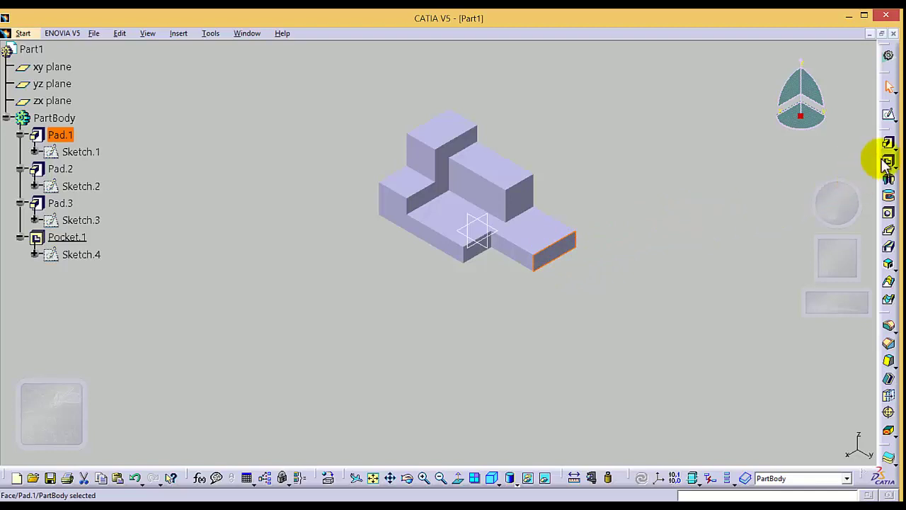
left_click(889, 113)
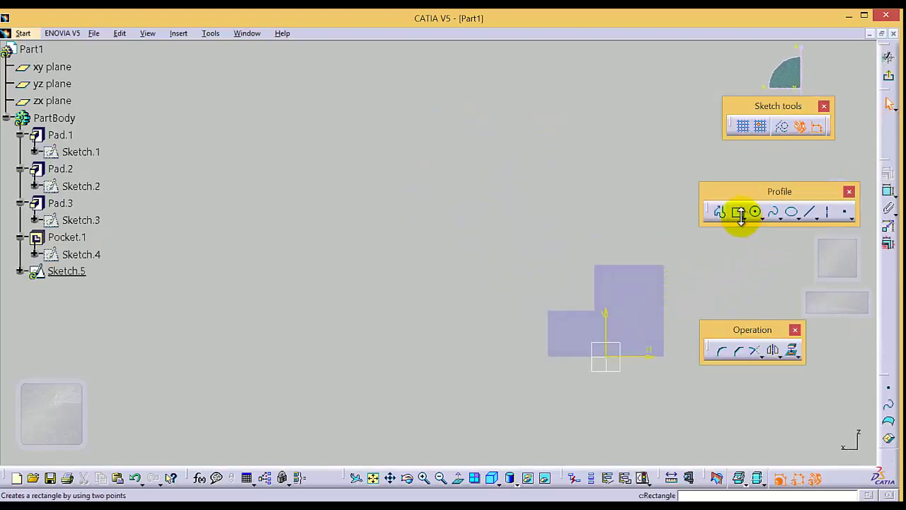
left_click(738, 213)
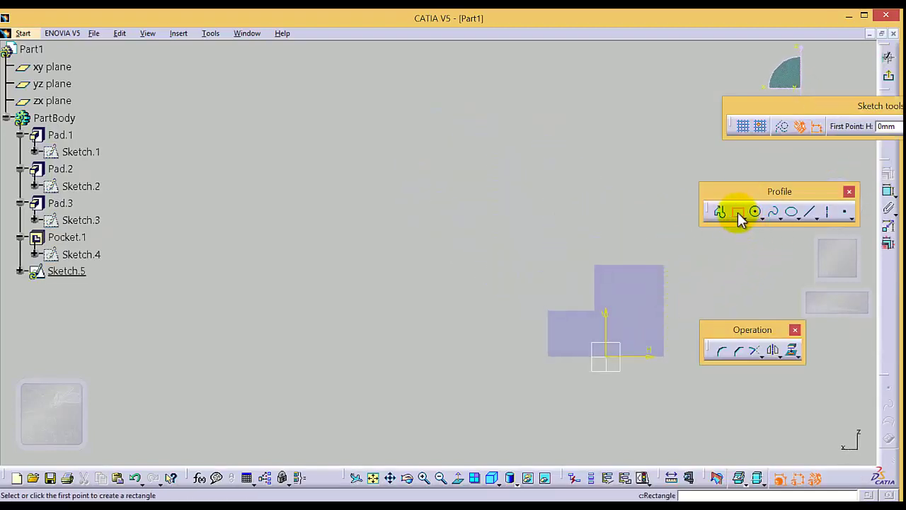
left_click(627, 385)
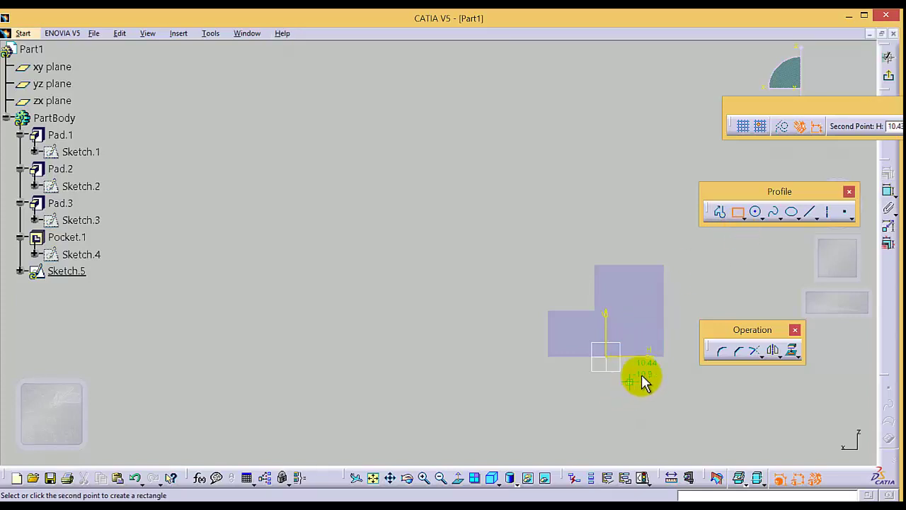
left_click(669, 335)
left_click(701, 394)
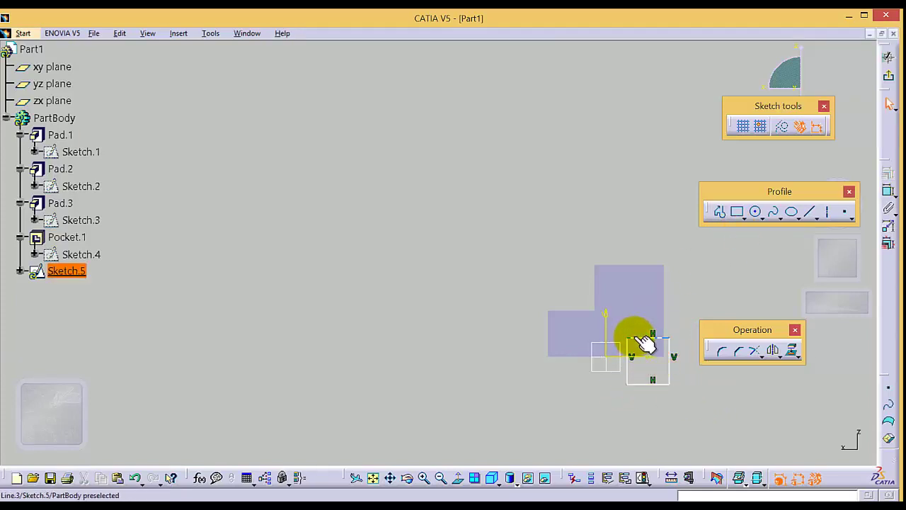
left_click_drag(636, 338, 675, 215)
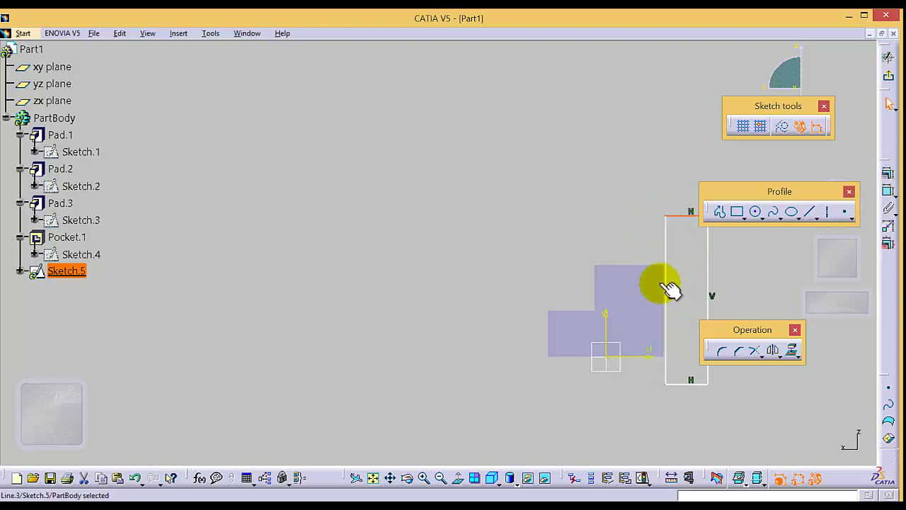
Step: Make the tall rectangle's lower-left corner coincident with the sketch's horizontal axis
left_click(663, 385)
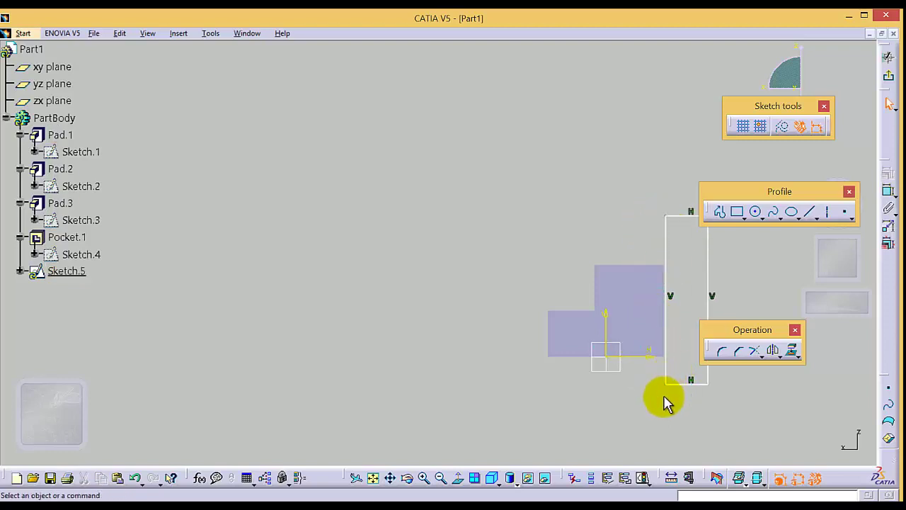
left_click(663, 384)
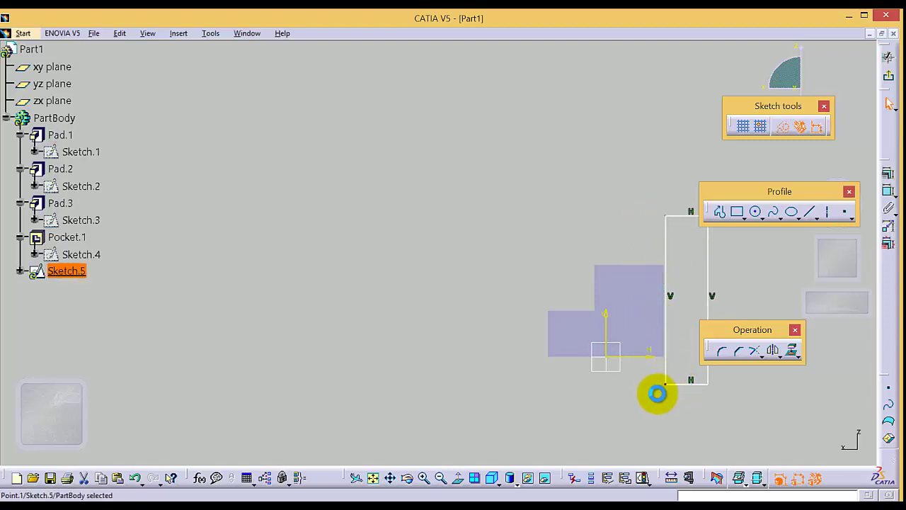
left_click(632, 355, "ctrl")
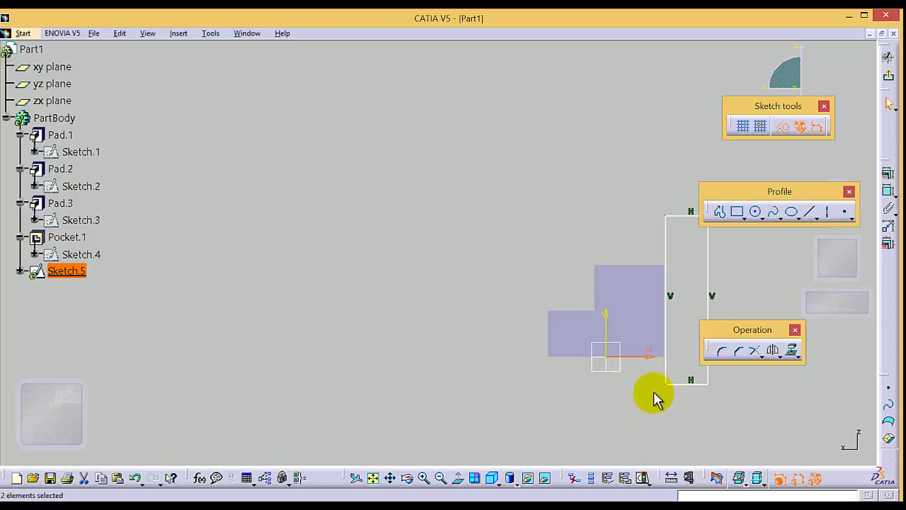
left_click(888, 190)
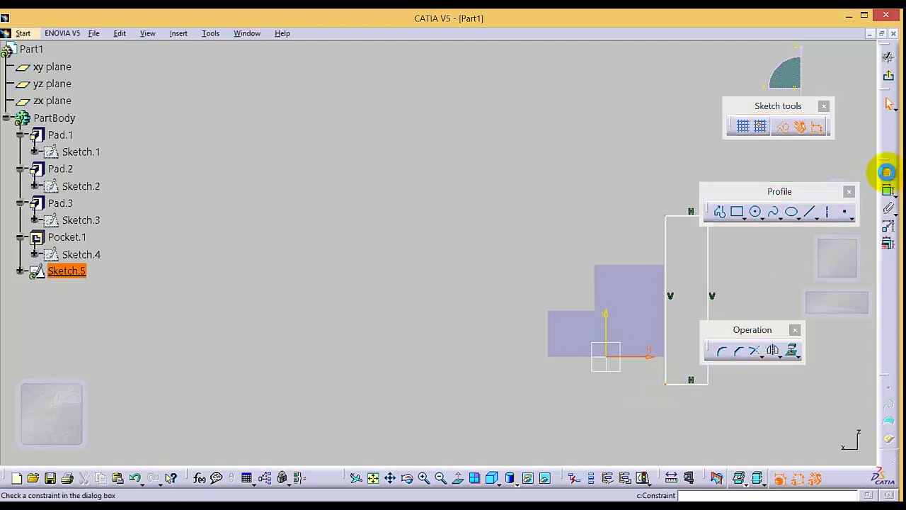
left_click(768, 242)
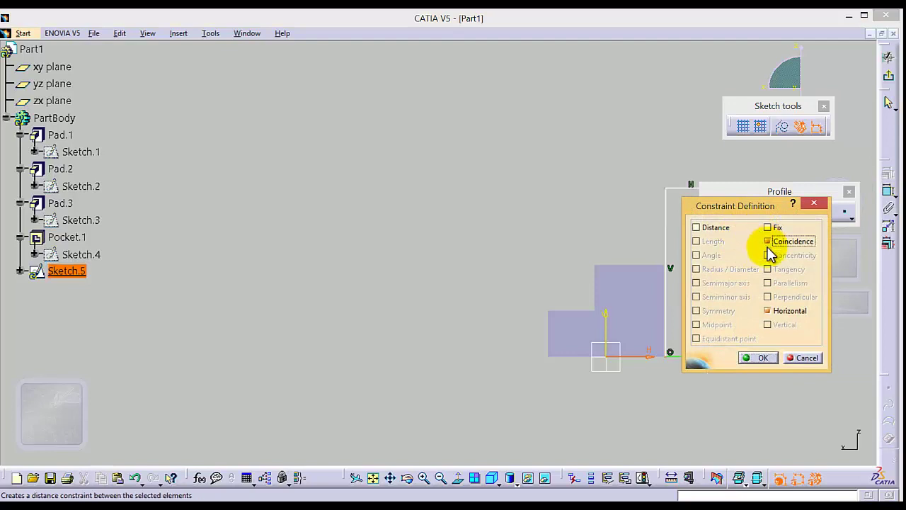
left_click(756, 358)
Step: Move the rectangle's two vertical sides inward so that a narrow profile stands across the side block
left_click_drag(660, 356, 628, 353)
left_click_drag(761, 320, 791, 302)
left_click_drag(711, 351, 647, 354)
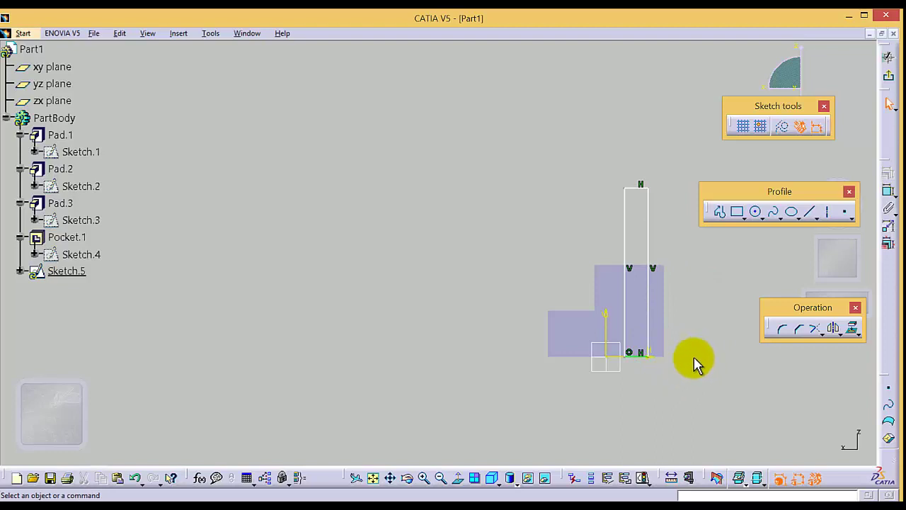
Step: Dimension the width of the tall rectangle at its upper side and set it to 10 mm
left_click(639, 187)
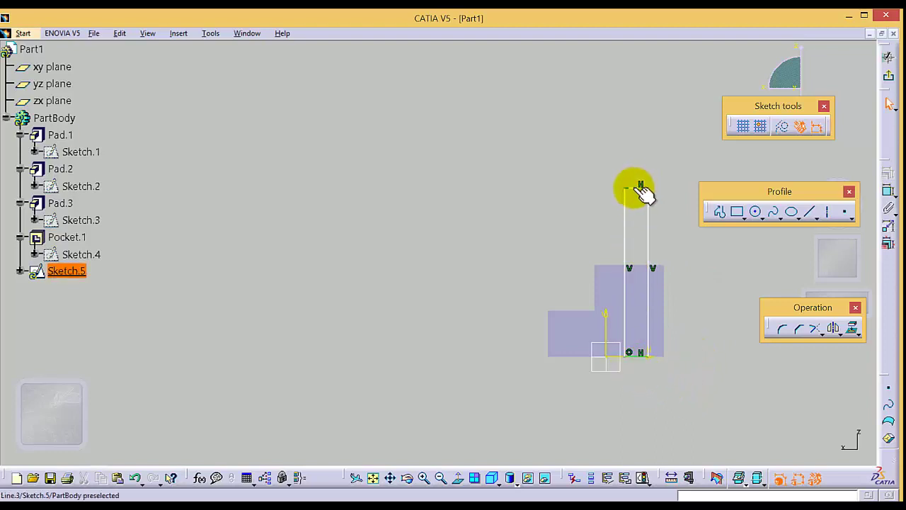
left_click(888, 189)
left_click(574, 121)
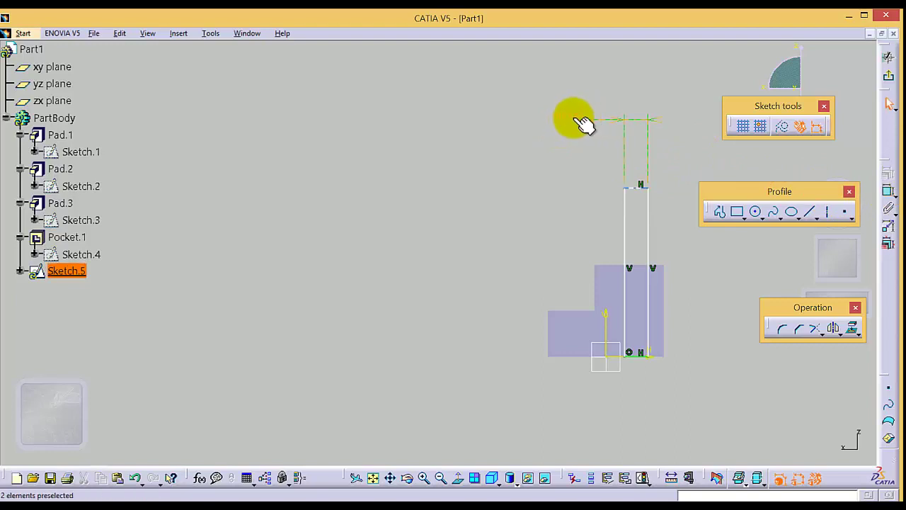
double_click(573, 121)
type("10")
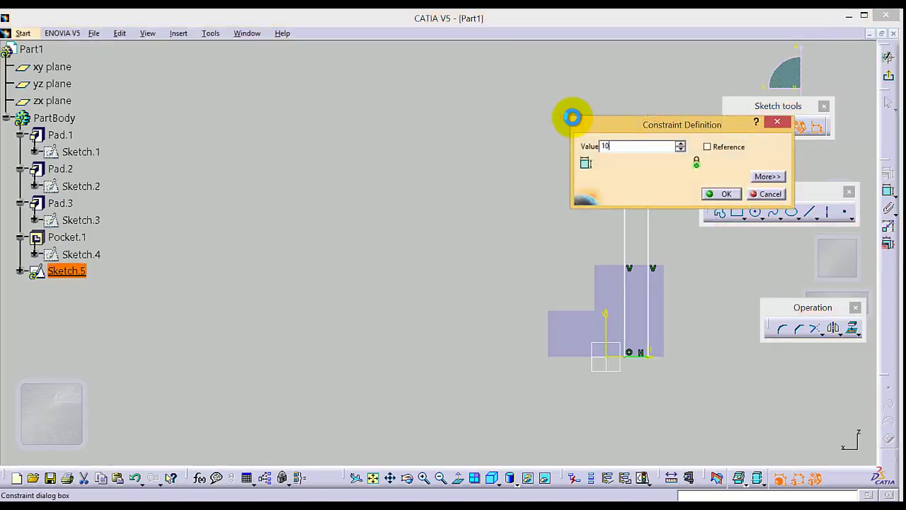
key("Return")
Step: Constrain the rectangle's side nearest the side block's outer edge to a 10 mm offset from that edge
left_click(648, 227)
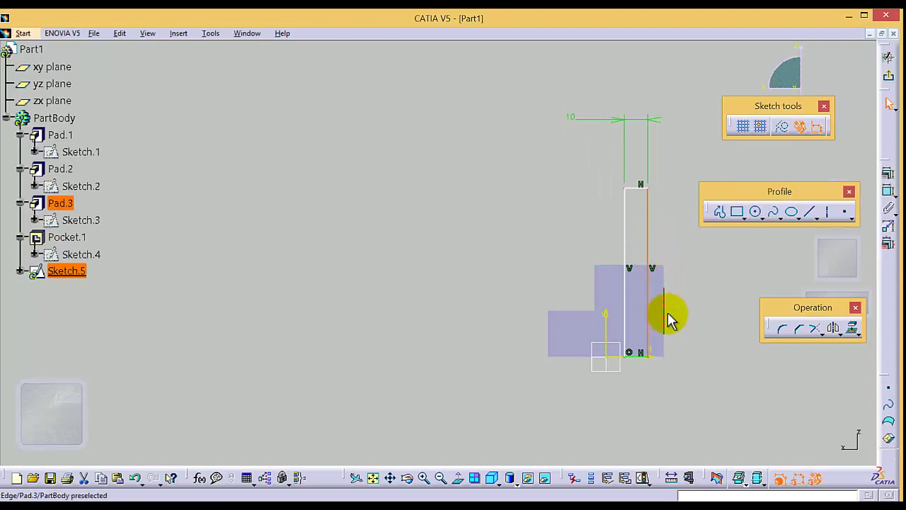
left_click(888, 189)
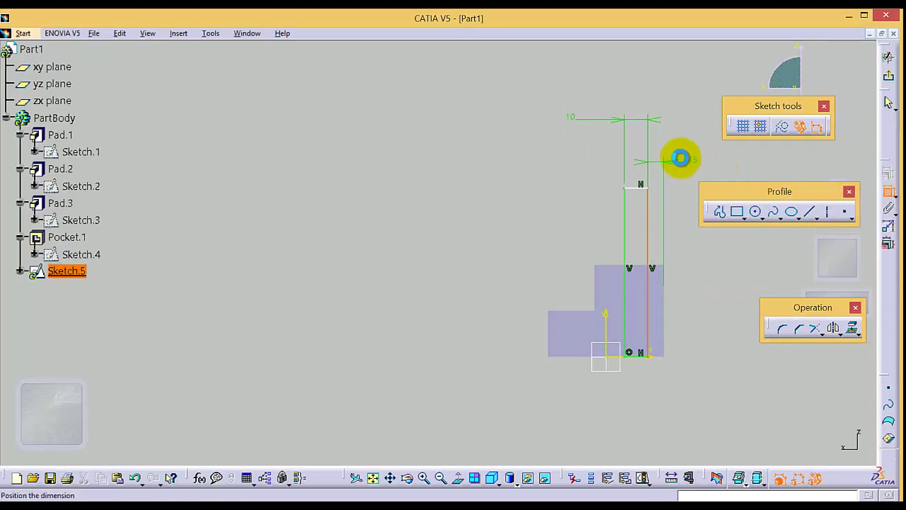
left_click(691, 150)
double_click(690, 148)
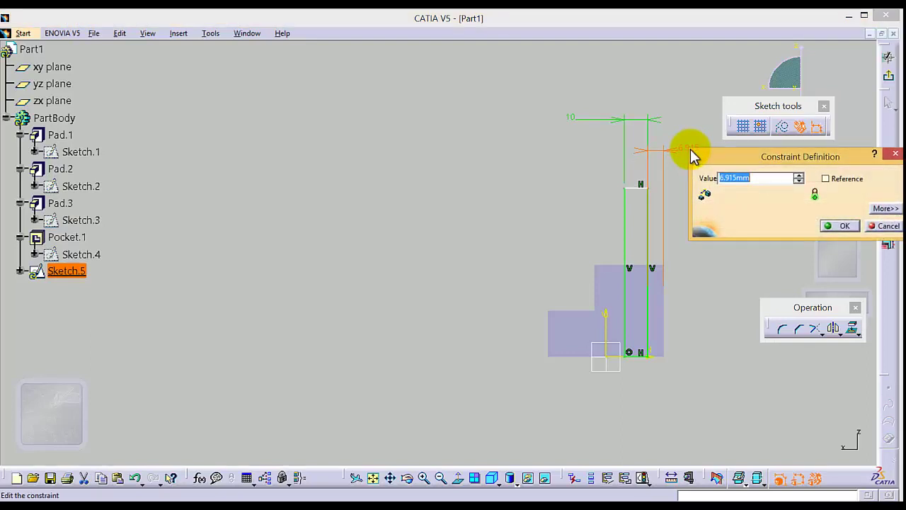
type("10")
key("Return")
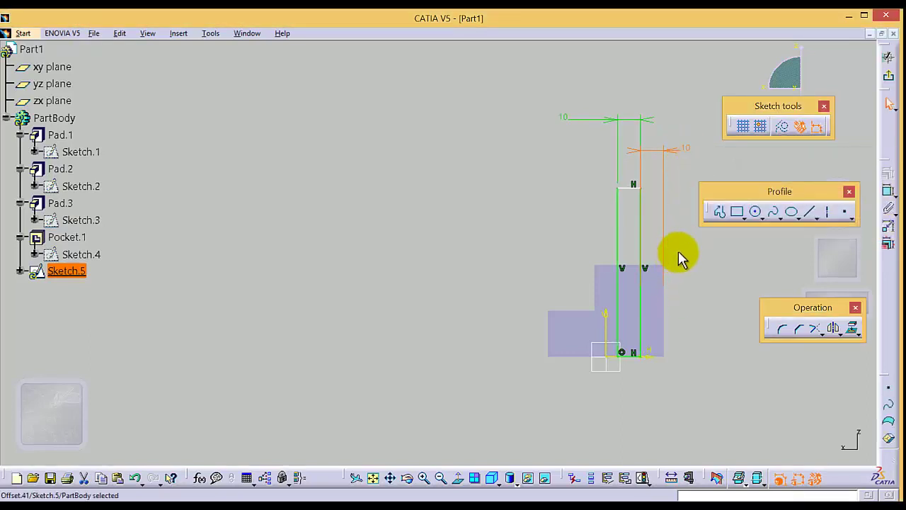
left_click(681, 257)
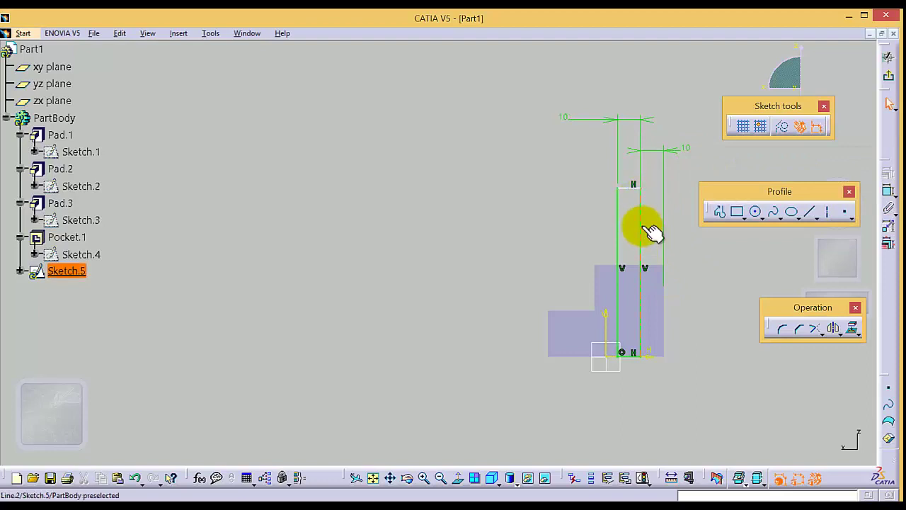
Step: Dimension the rectangle's height and set it to 4 mm
left_click(615, 227)
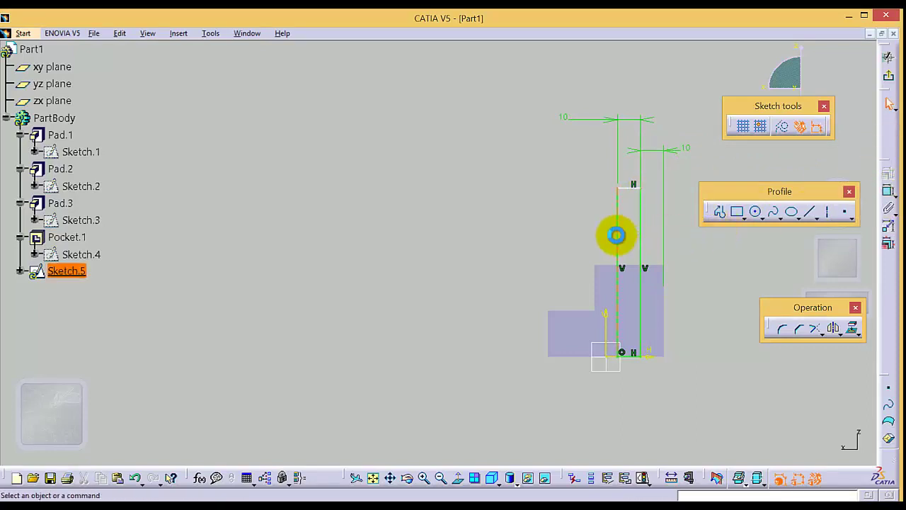
left_click(887, 189)
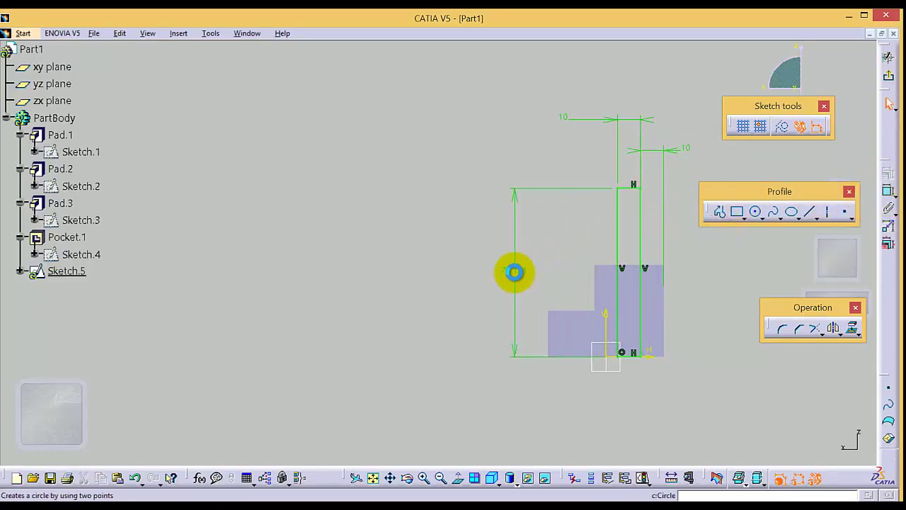
left_click(516, 269)
double_click(515, 269)
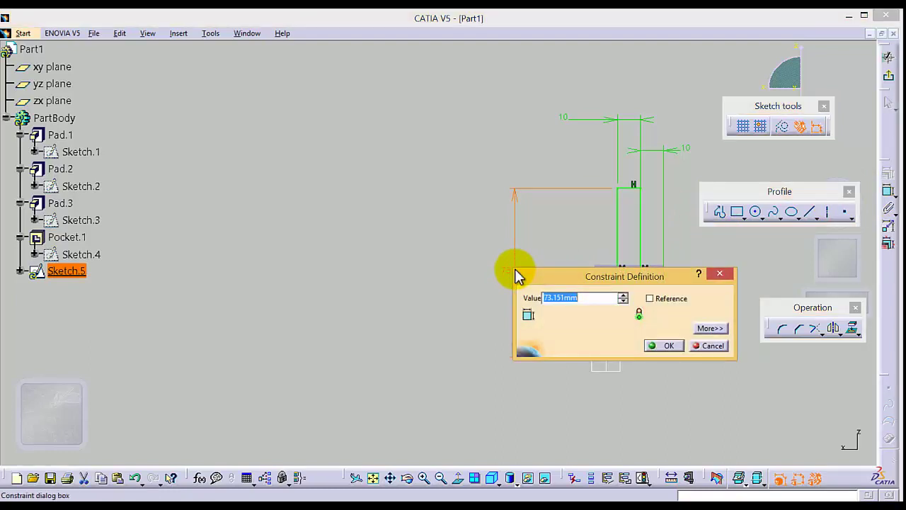
type("4")
key("Return")
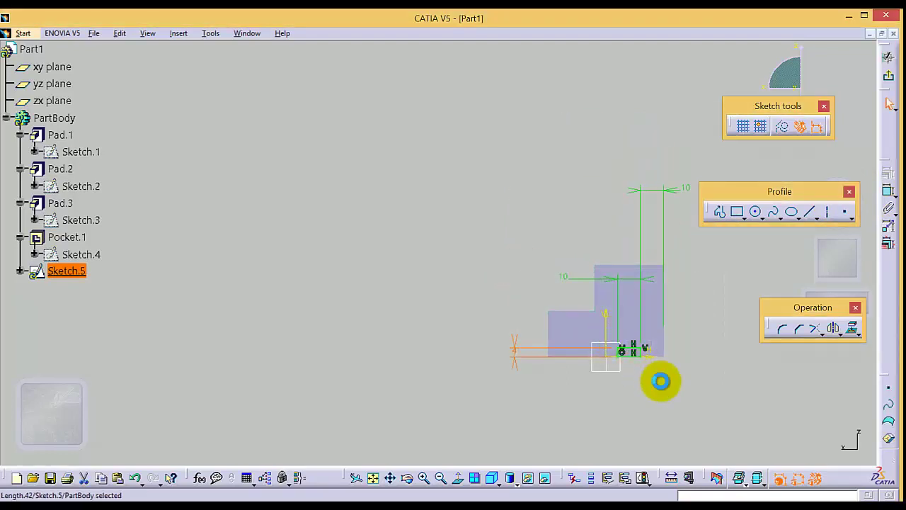
Step: Exit the sketch and cut the 10 by 4 mm profile through the underside of the plate with an Up to next pocket
scroll(655, 382, "down", 4)
scroll(650, 386, "up", 2)
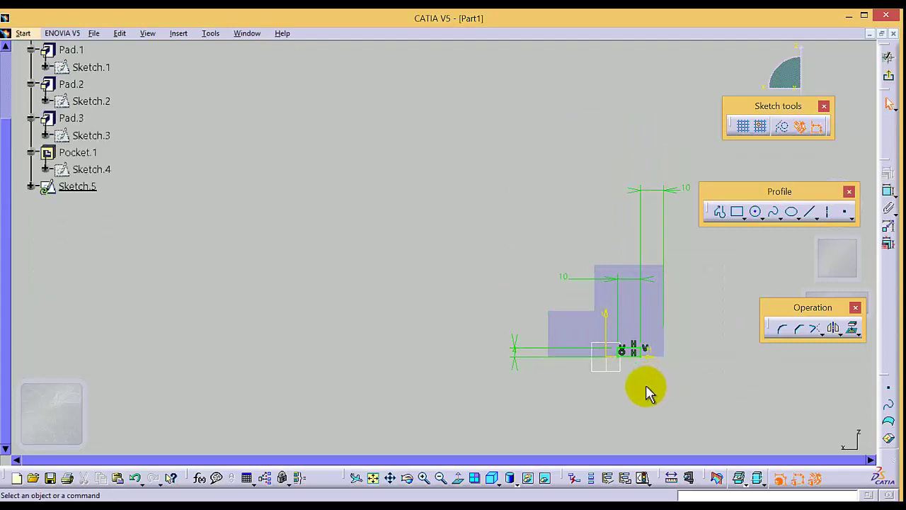
left_click(424, 481)
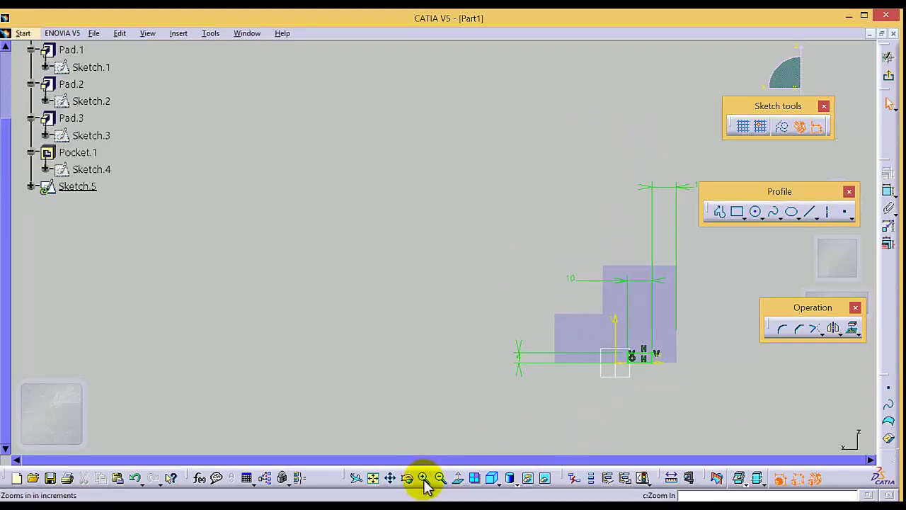
left_click(424, 481)
left_click(394, 477)
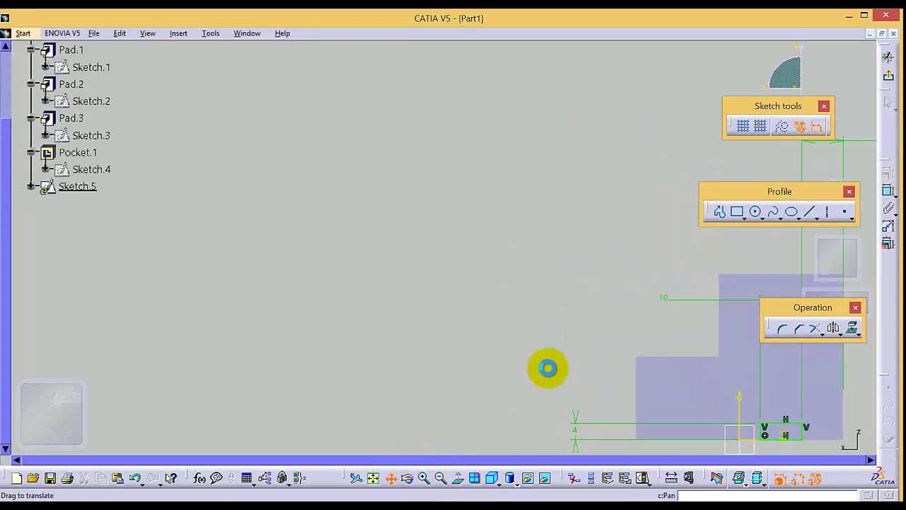
left_click_drag(546, 366, 293, 190)
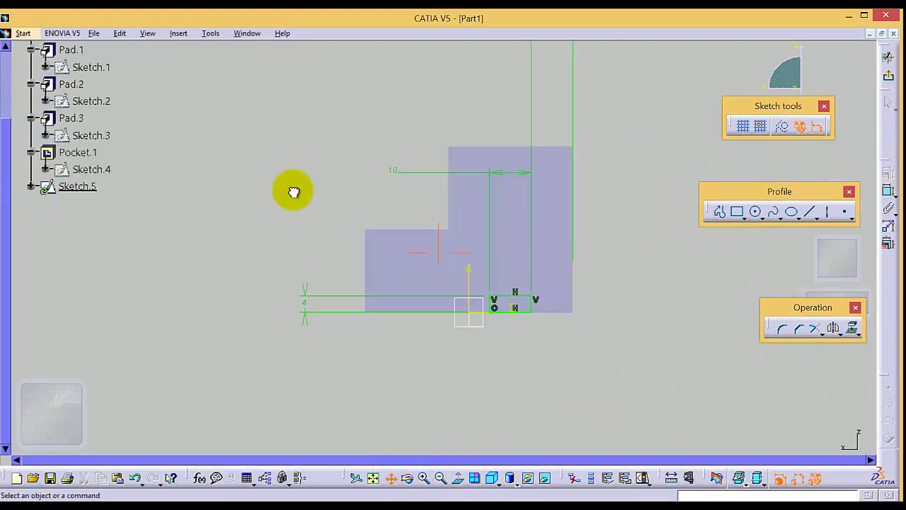
left_click(888, 76)
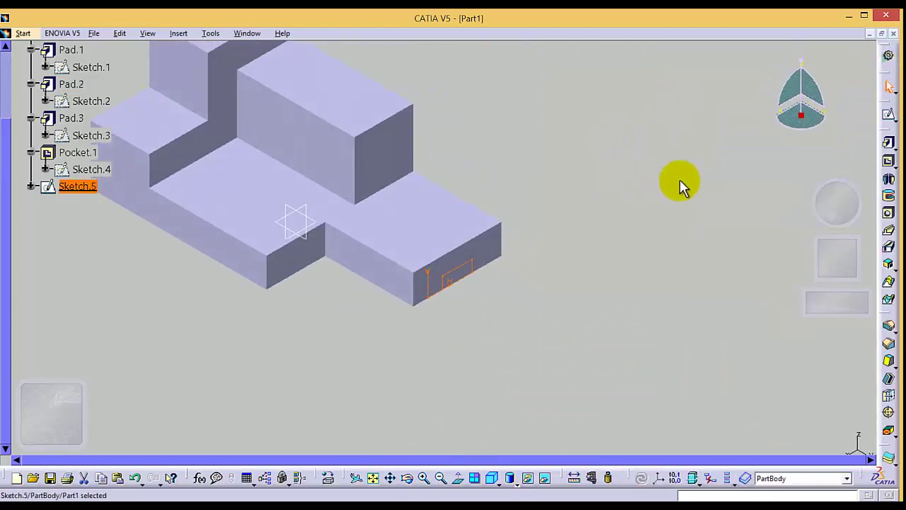
left_click(888, 161)
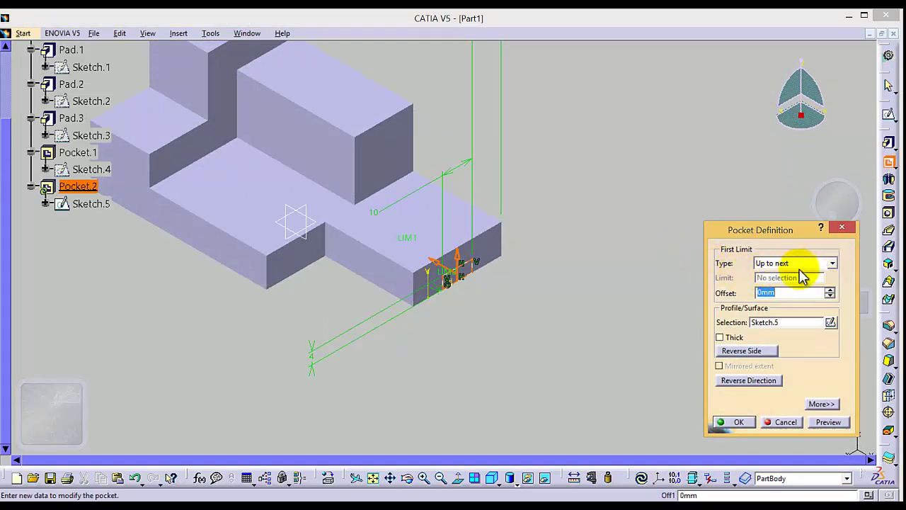
left_click(739, 422)
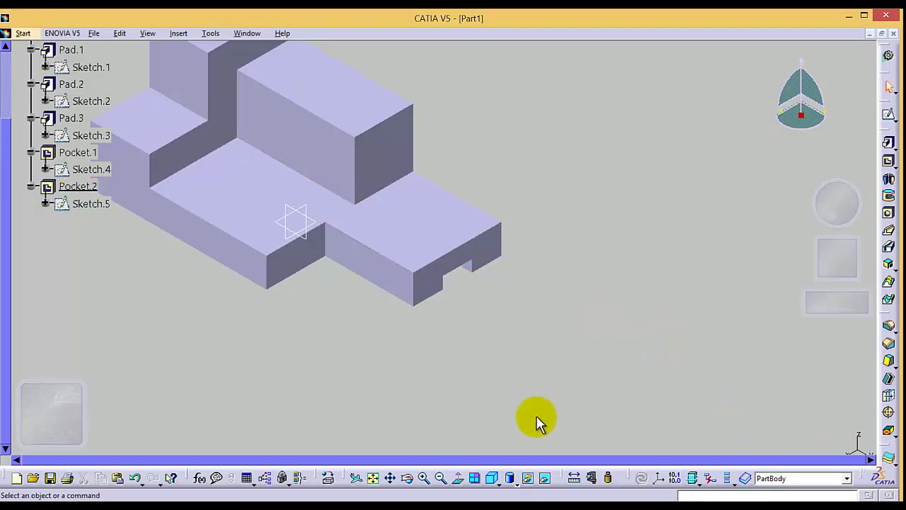
Step: Start a sketch on the upper vertical face of the stepped end block and draw a circle about 12 mm in diameter
left_click(374, 481)
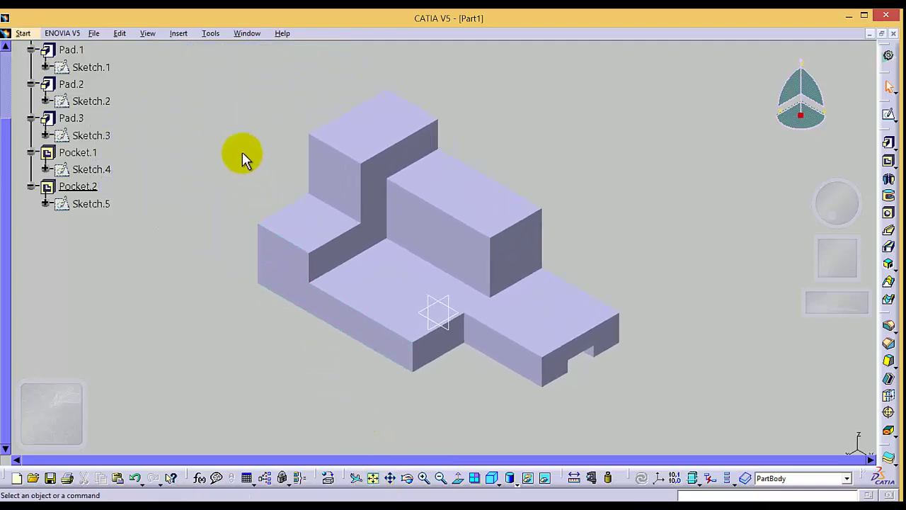
left_click(335, 168)
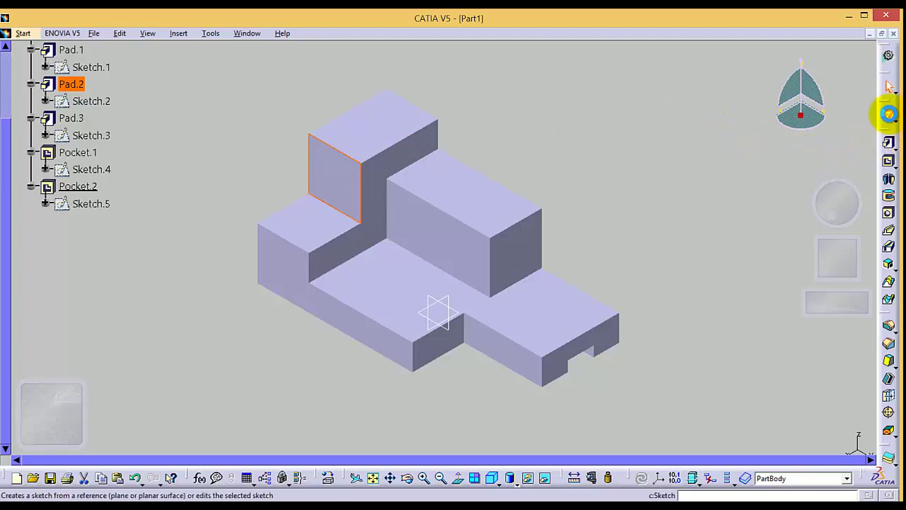
left_click(888, 114)
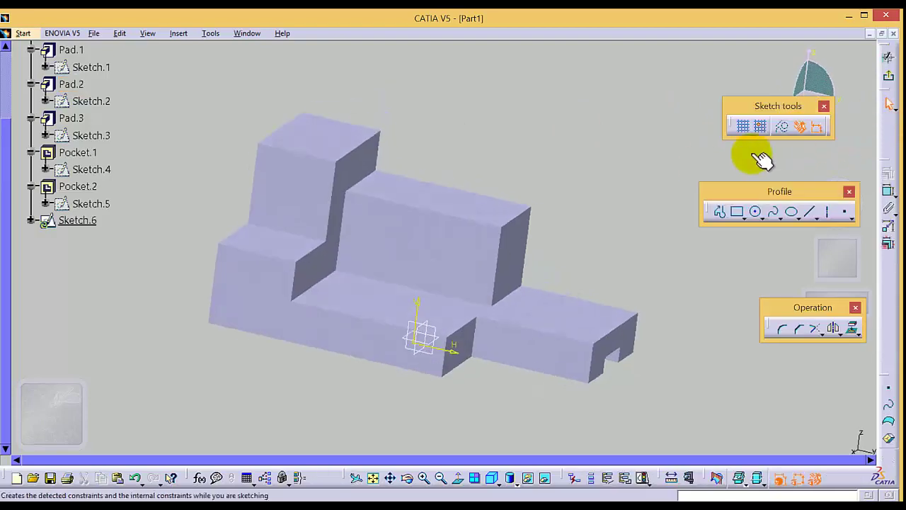
left_click(755, 211)
left_click(279, 238)
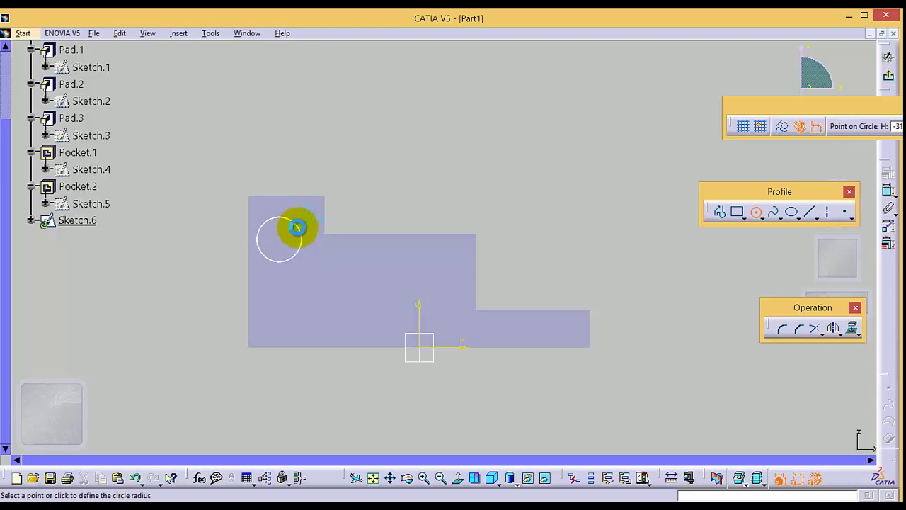
left_click(298, 225)
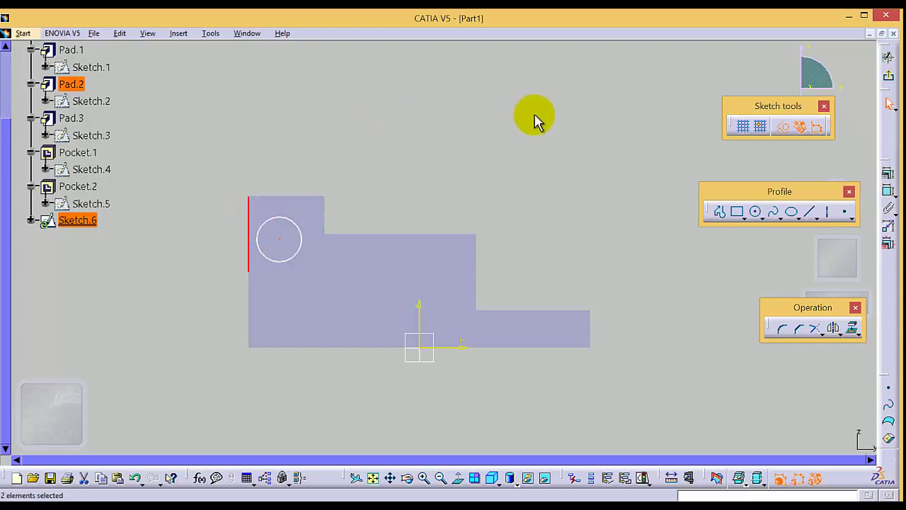
Step: Constrain the circle's centre to 10 mm from the end block's outer vertical edge
left_click(888, 190)
left_click(307, 130)
double_click(307, 130)
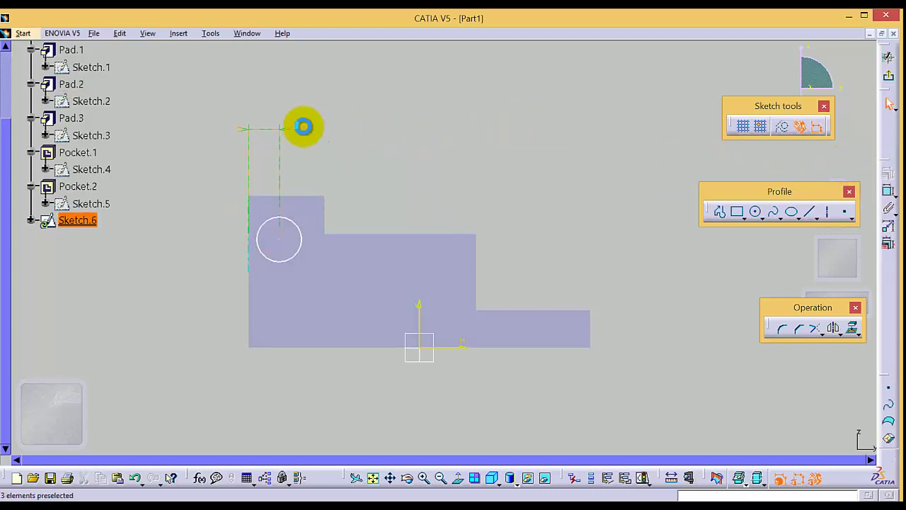
key("Return")
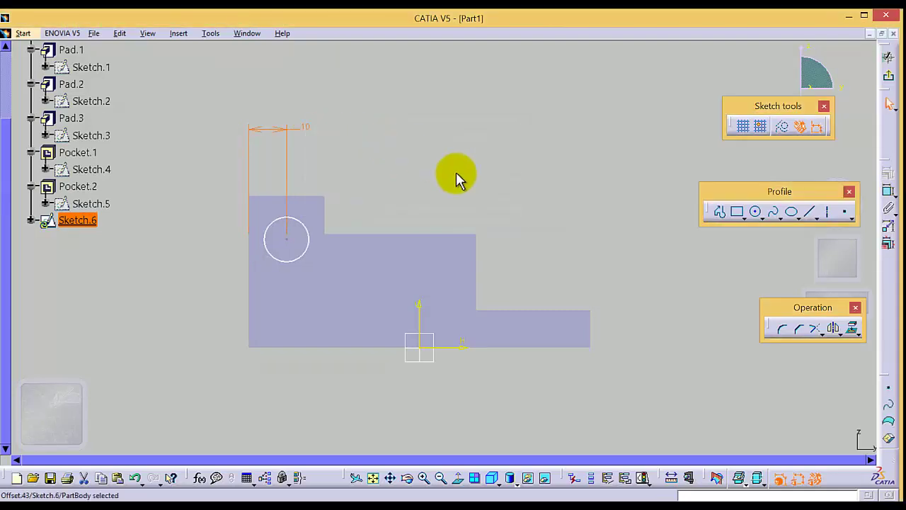
Step: Constrain the circle's centre to 10 mm below the end block's upper edge
left_click(288, 239)
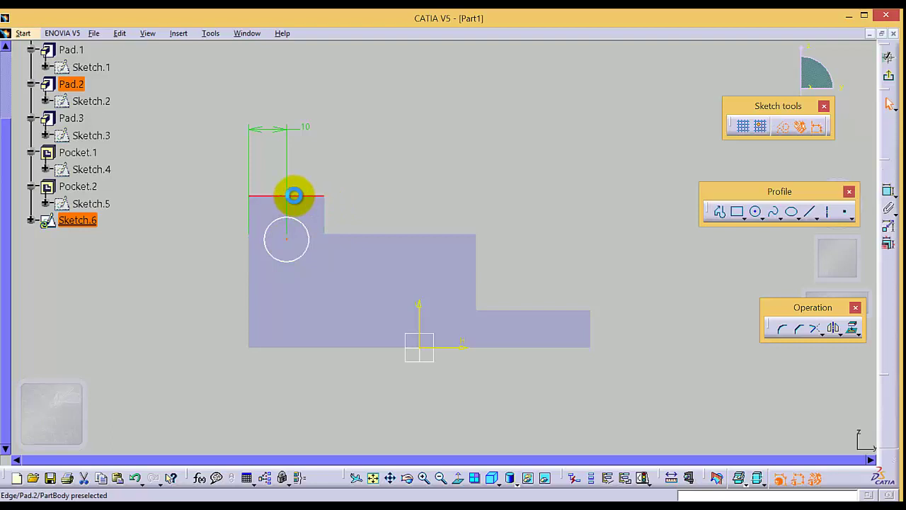
left_click(294, 195, "ctrl")
left_click(888, 187)
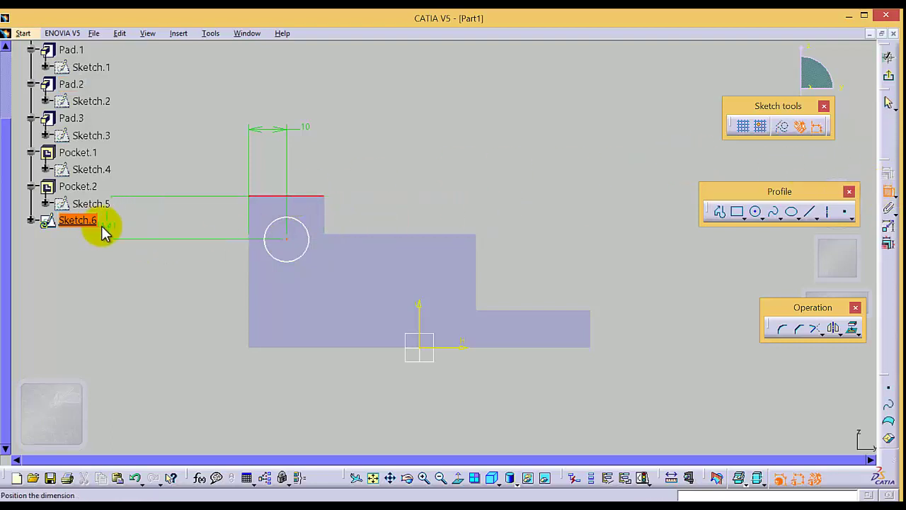
left_click(178, 217)
double_click(180, 218)
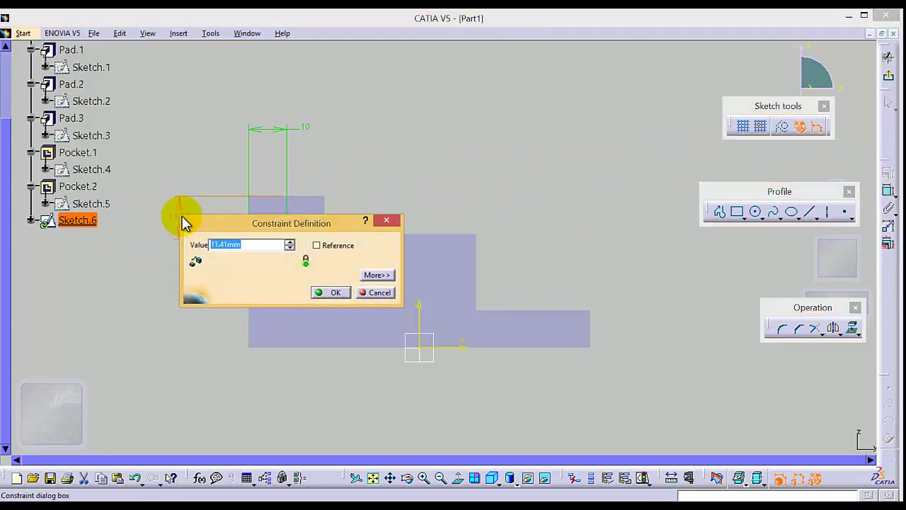
key("Return")
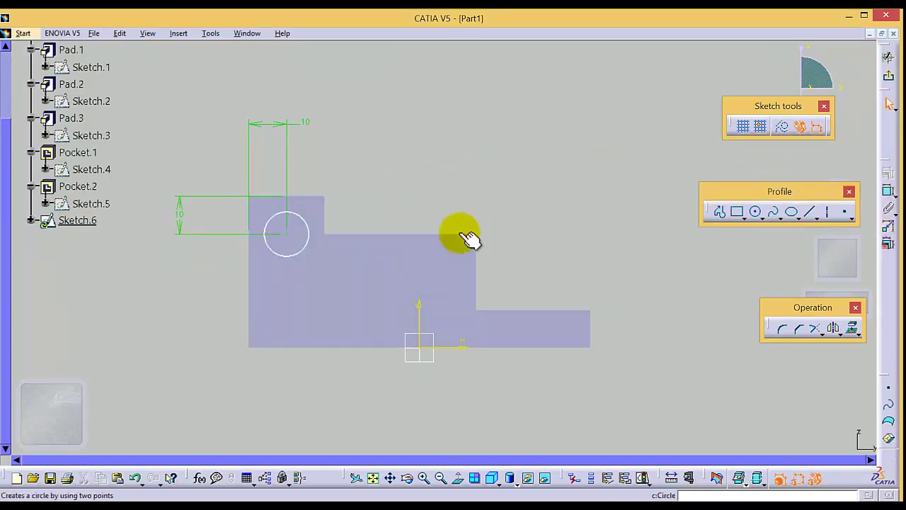
Step: Dimension the circle and set its diameter to 10 mm
left_click(301, 215)
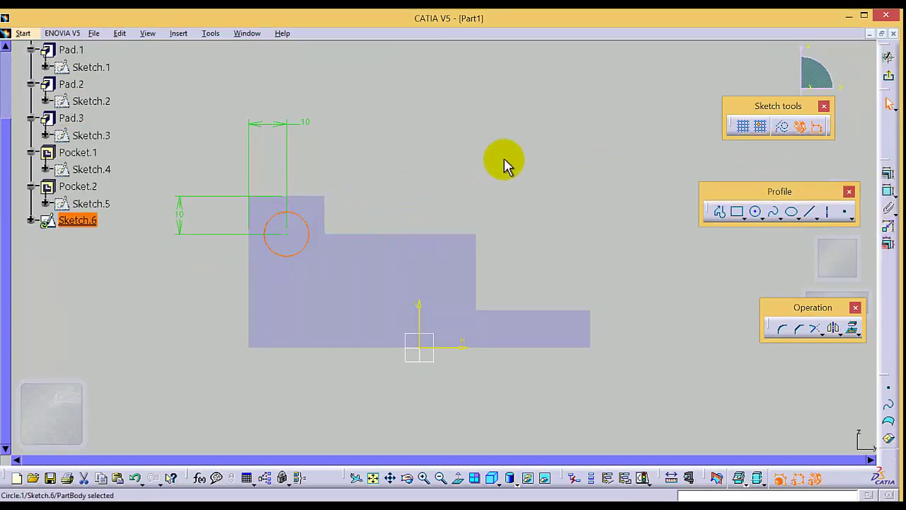
left_click(890, 192)
left_click(346, 135)
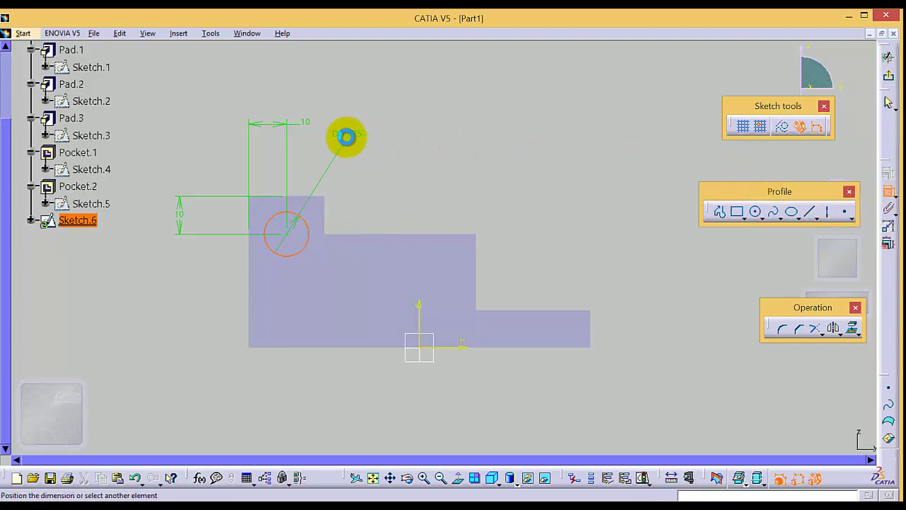
double_click(351, 133)
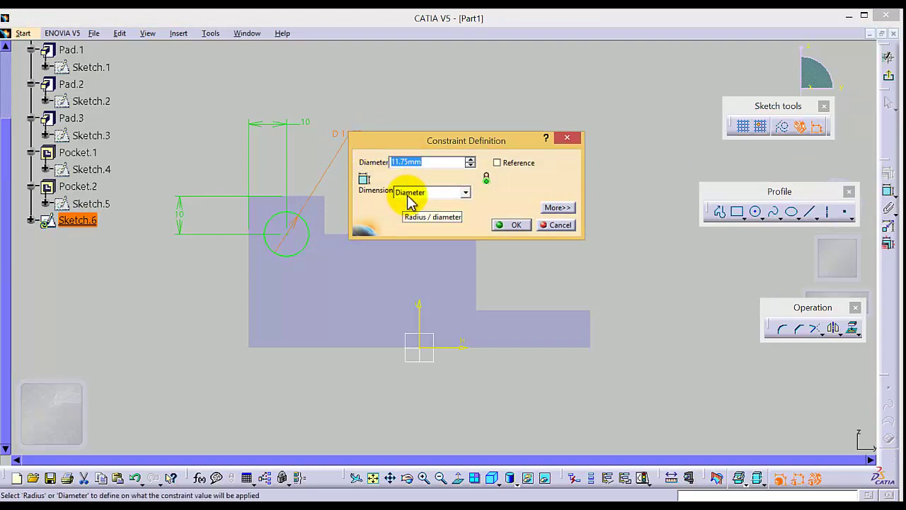
key("Return")
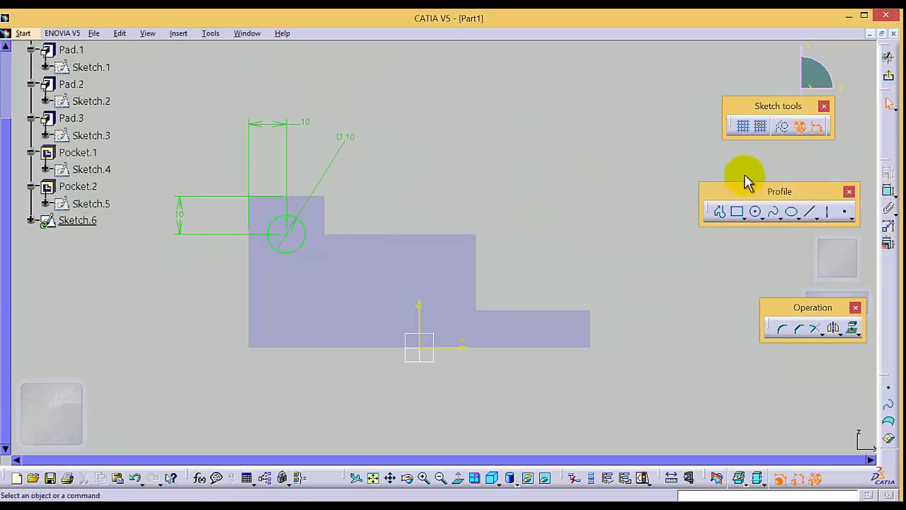
Step: Exit the sketch and cut the circle through the end block with an Up to last pocket
left_click(889, 73)
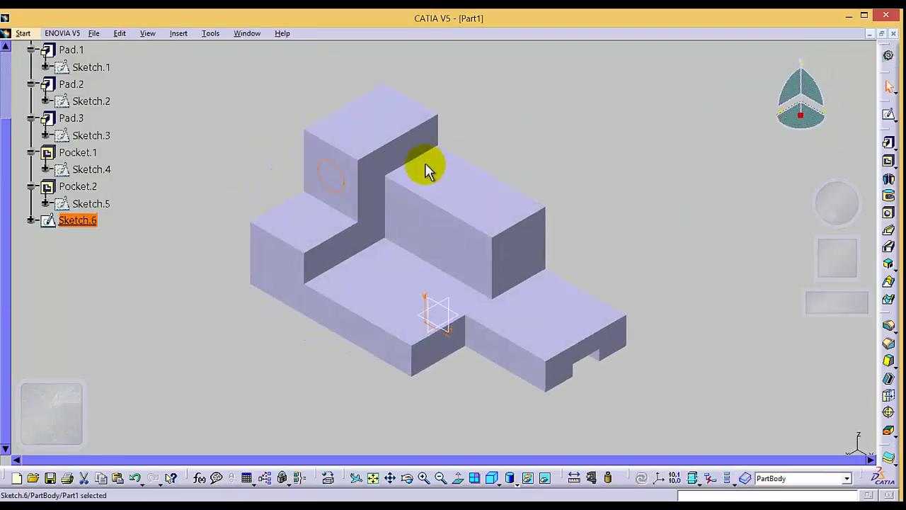
left_click(889, 163)
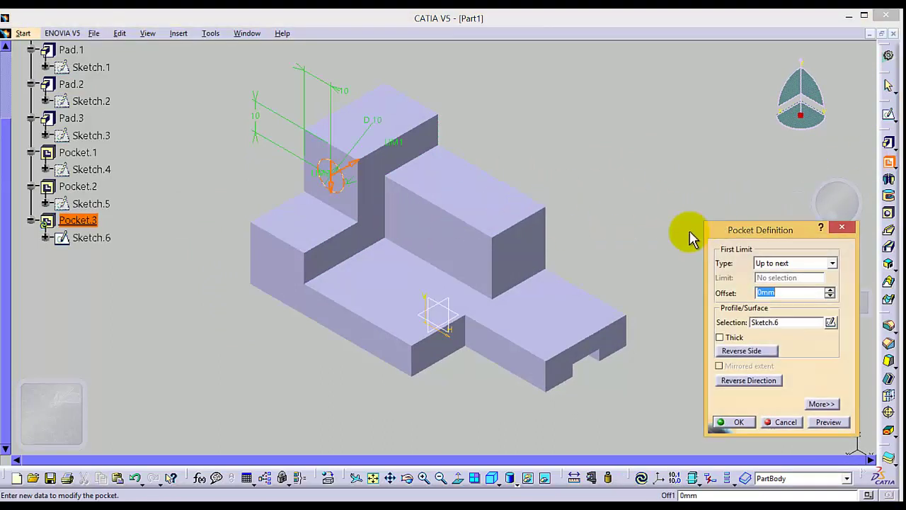
left_click(771, 264)
left_click(774, 290)
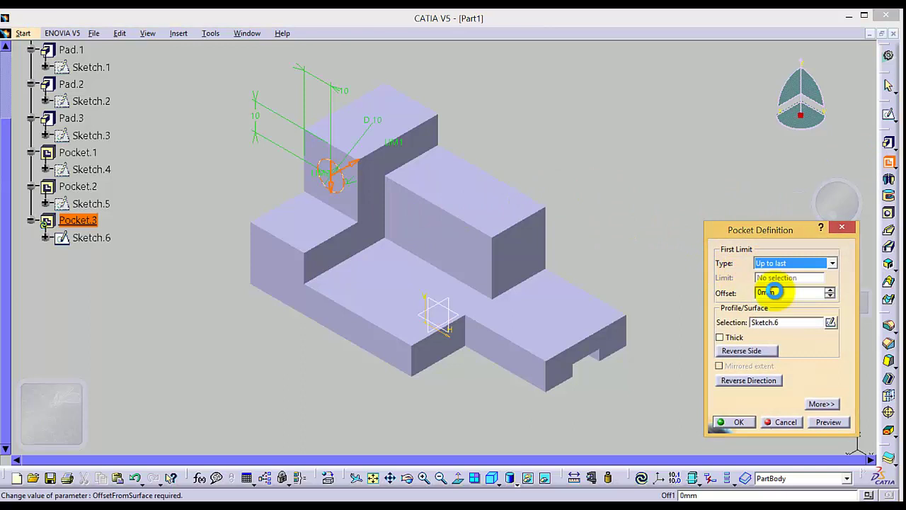
left_click(739, 423)
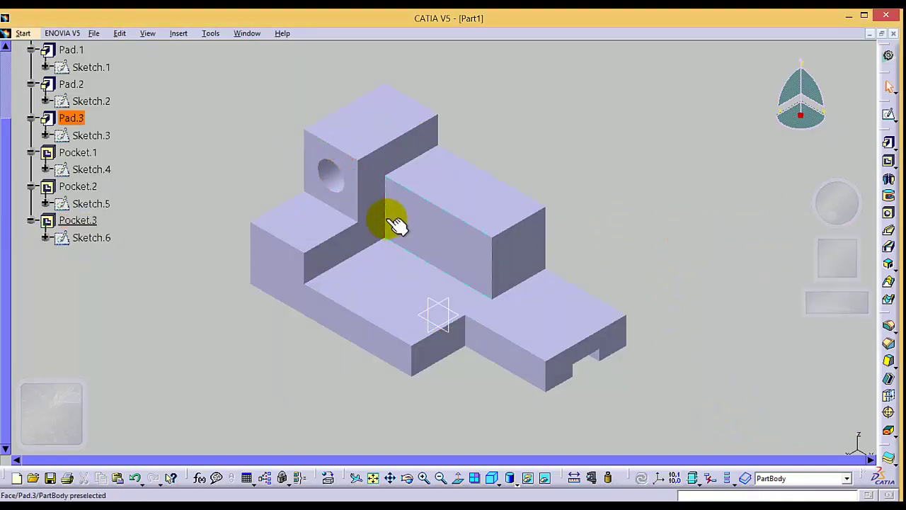